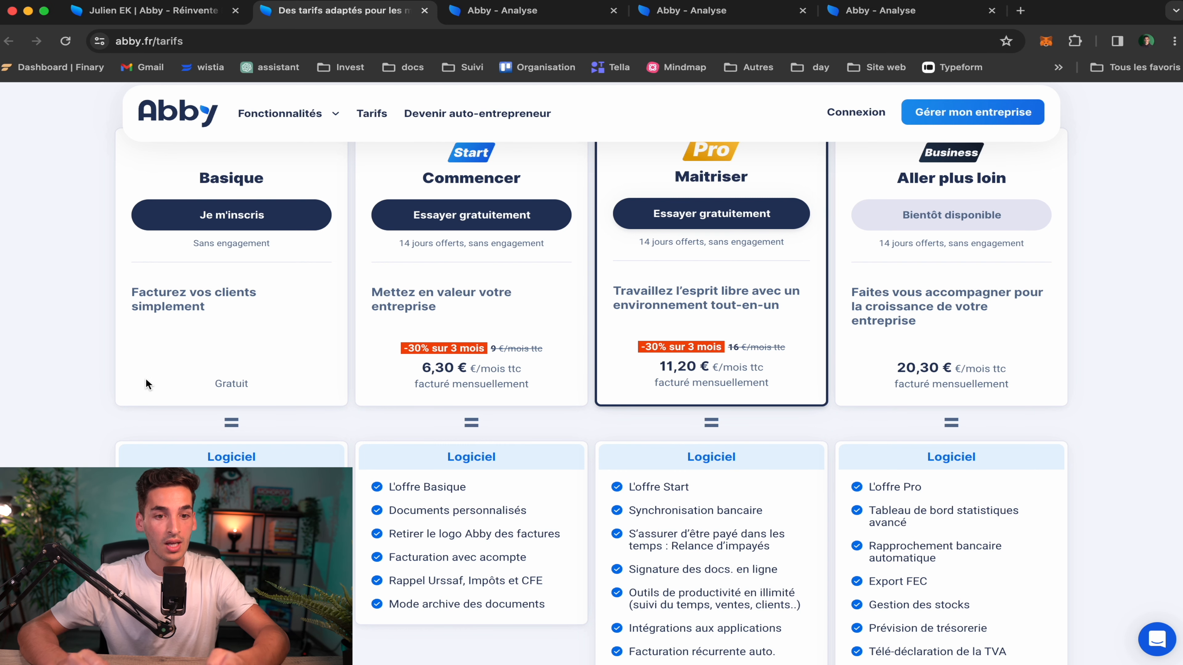
scroll(143, 316, "up", 1)
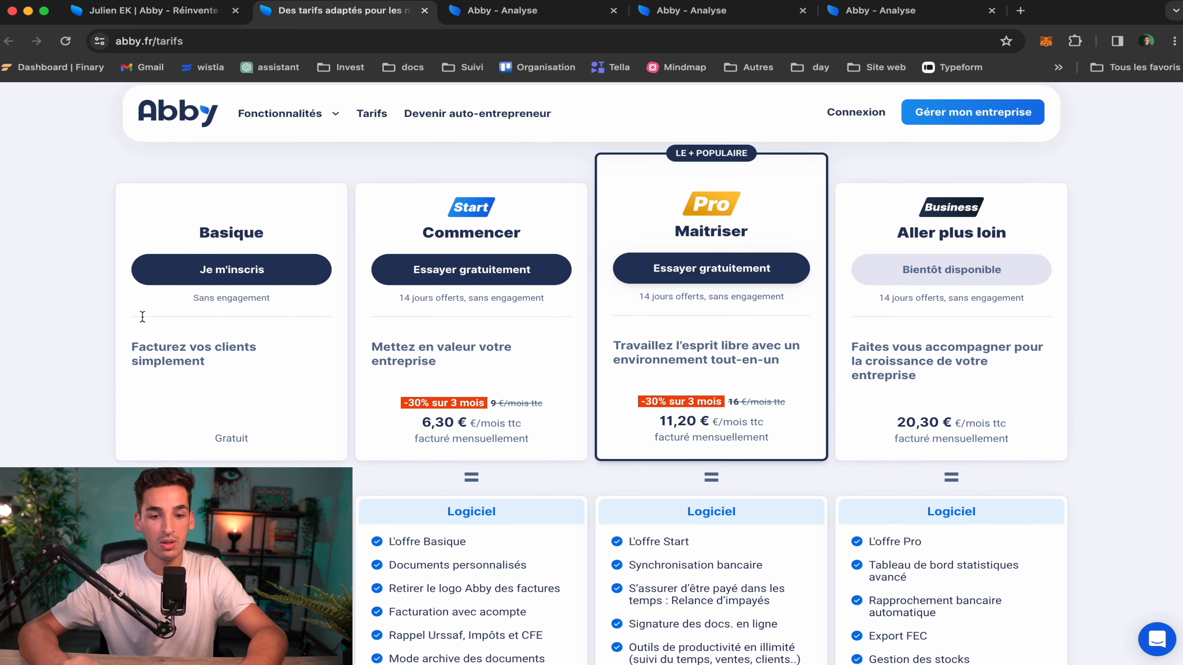
scroll(714, 308, "down", 4)
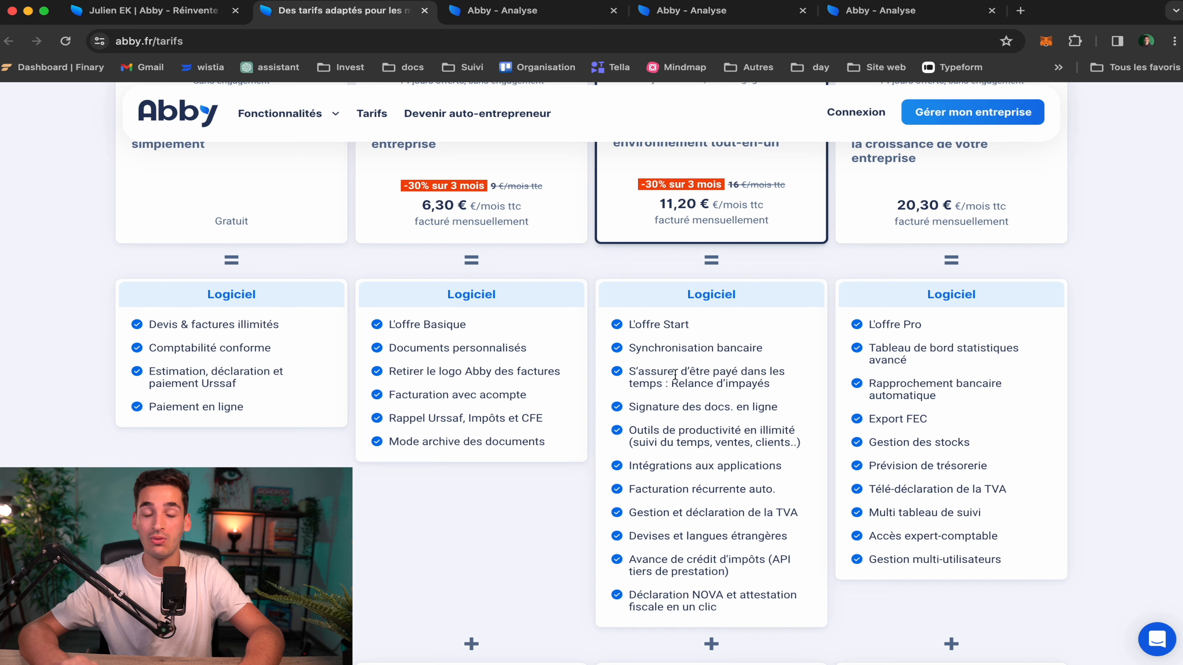
scroll(635, 404, "down", 3)
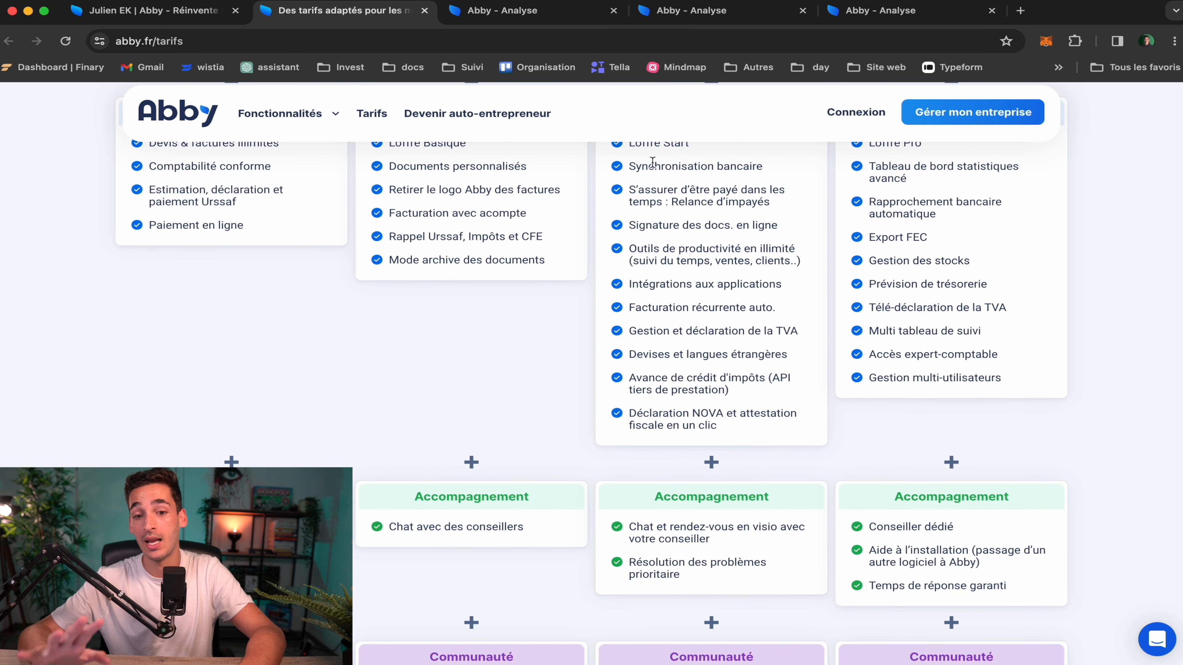
scroll(684, 434, "down", 3)
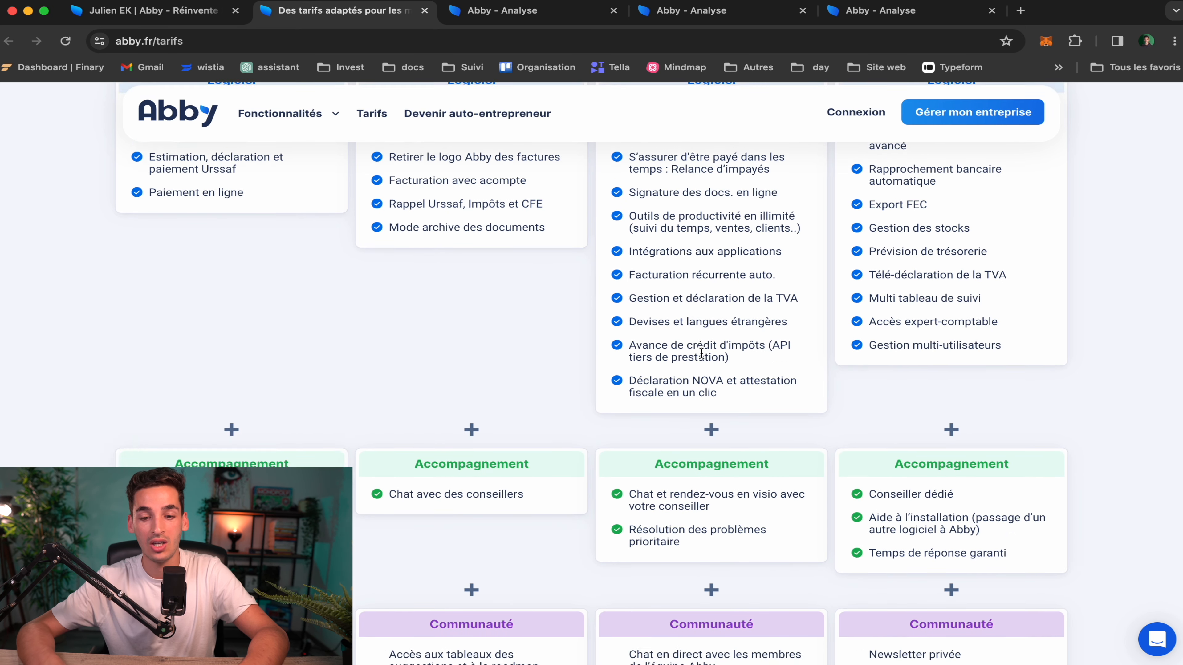
scroll(669, 516, "up", 12)
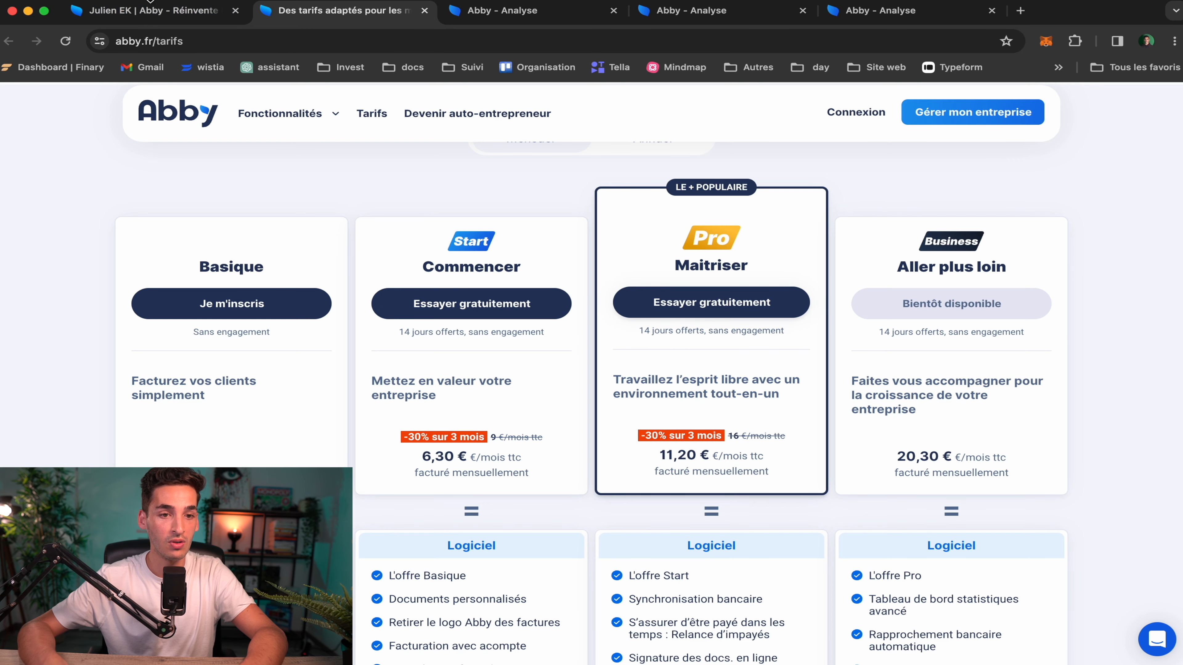
left_click(154, 11)
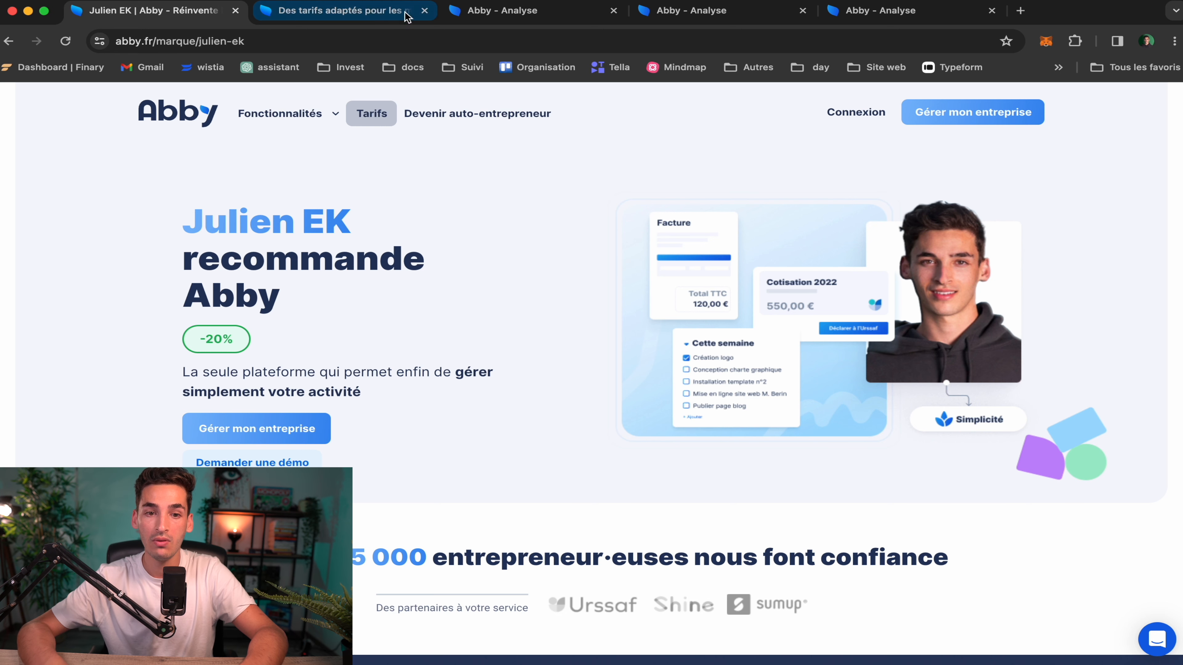
left_click(337, 14)
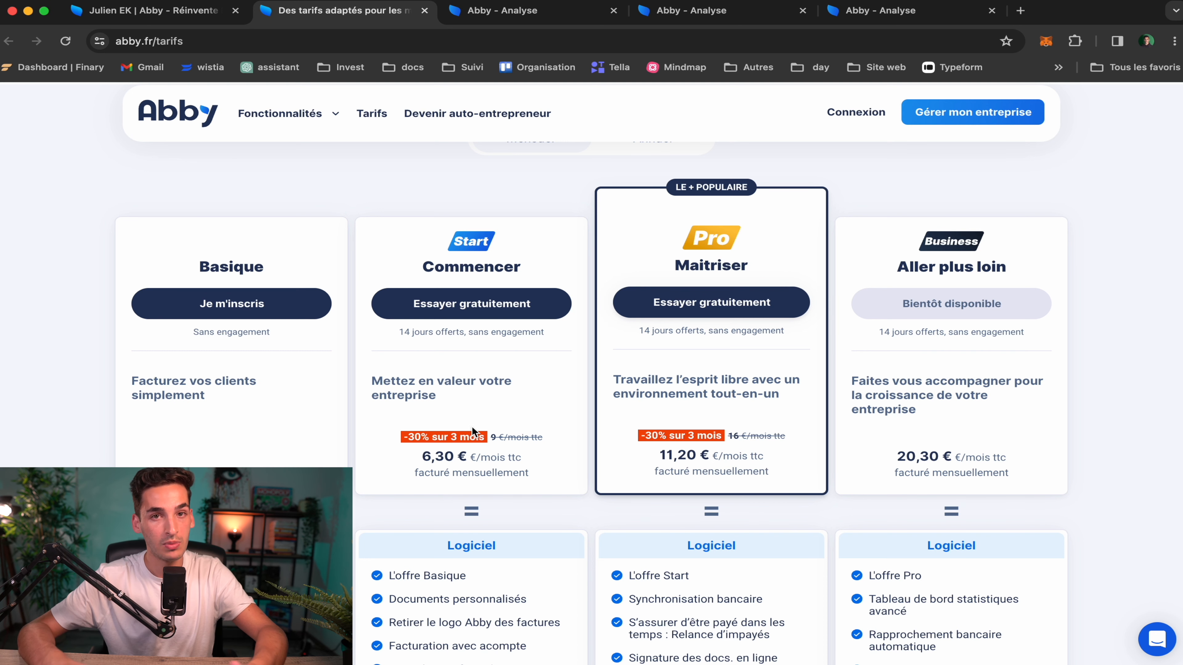
scroll(472, 426, "down", 3)
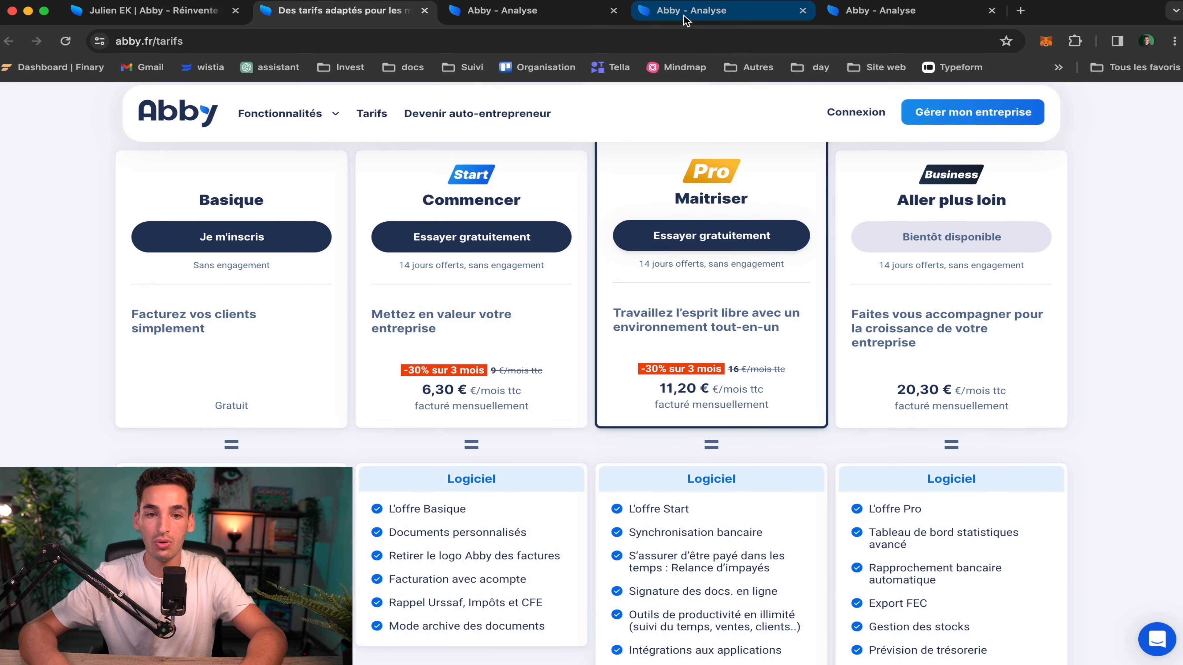
Apply a promo code so the monthly Start plan drops to 7,20 €, then view Analyses
left_click(519, 9)
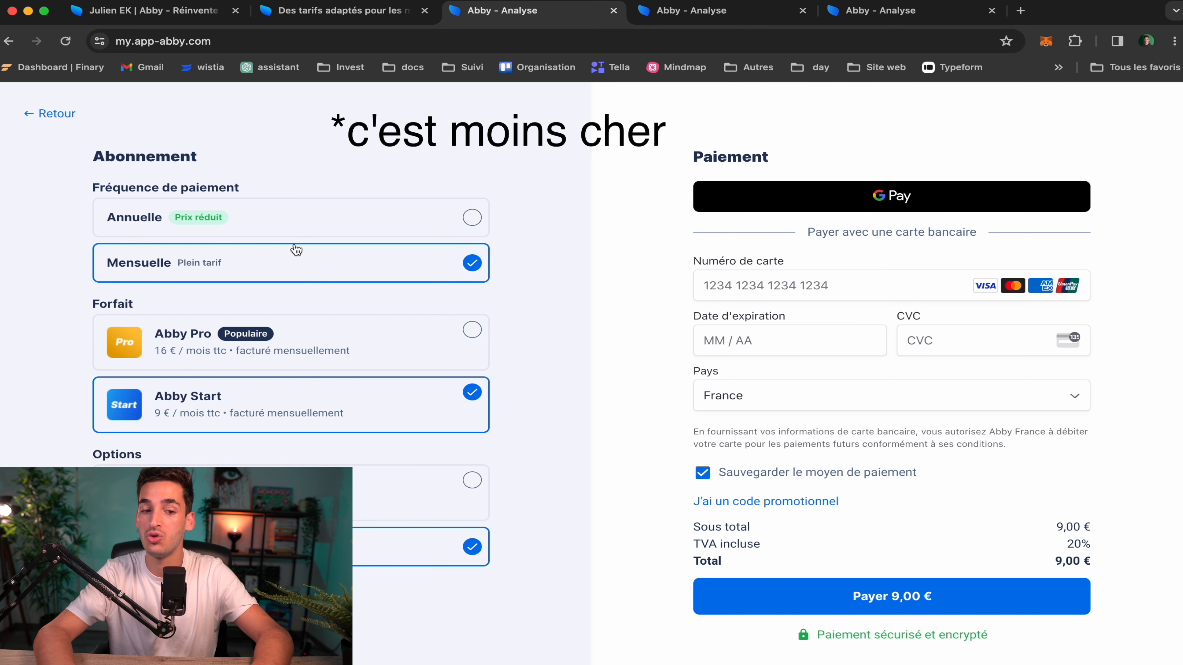
left_click(796, 503)
left_click(831, 543)
type("julien")
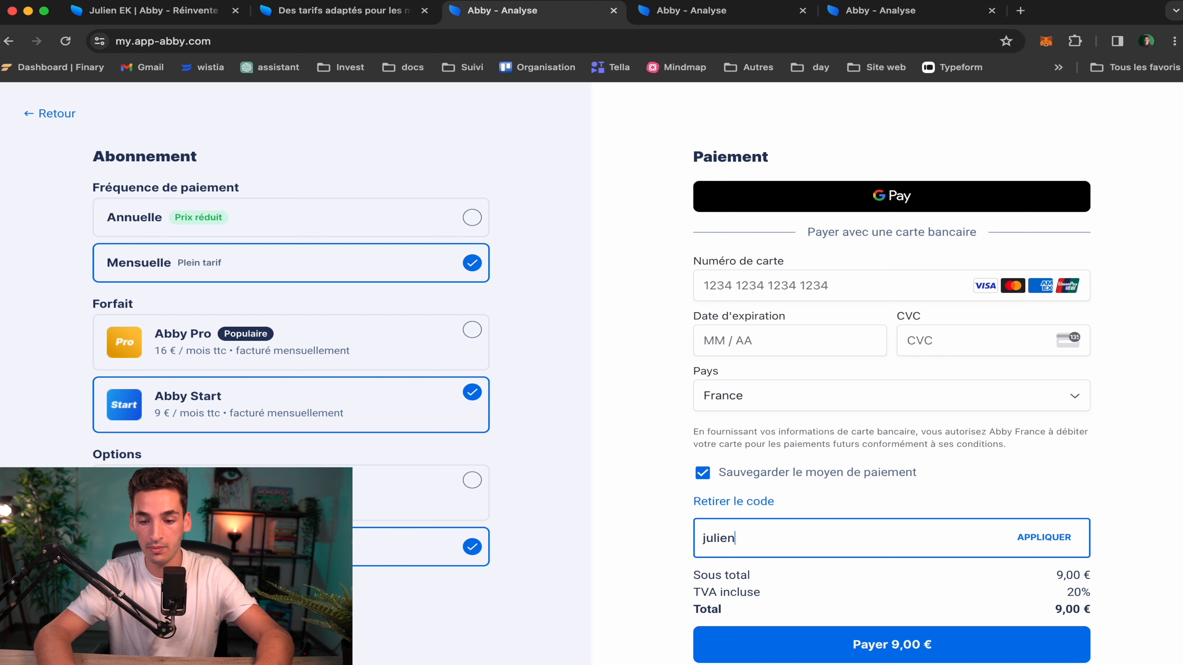
left_click(1043, 538)
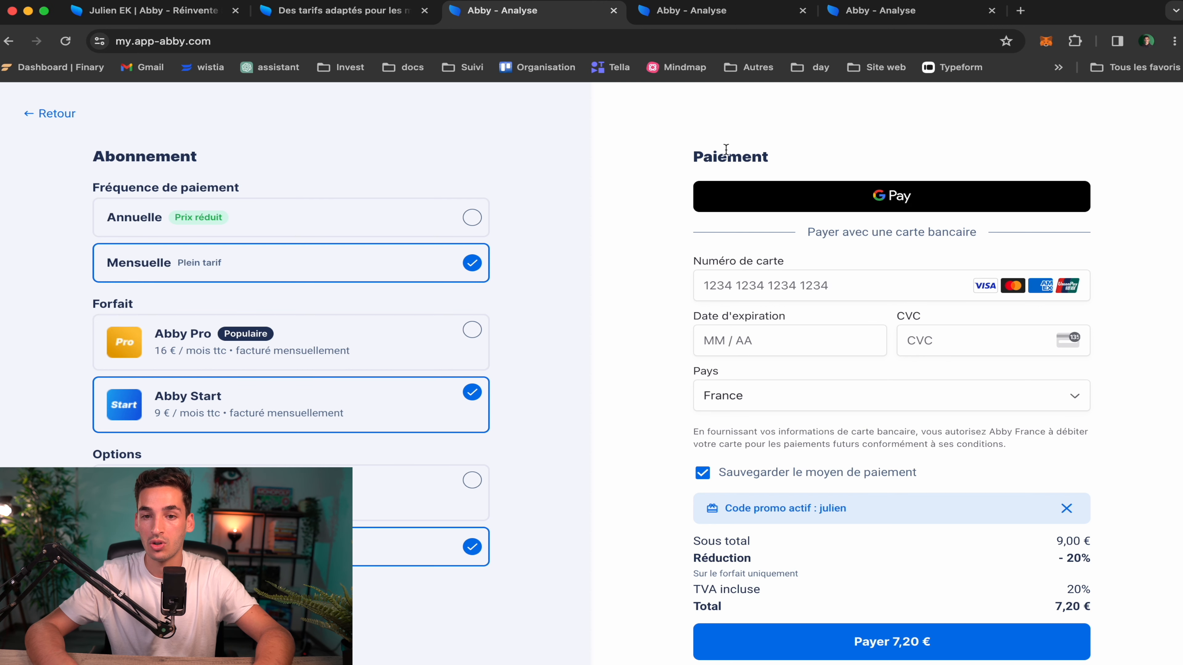
left_click(901, 13)
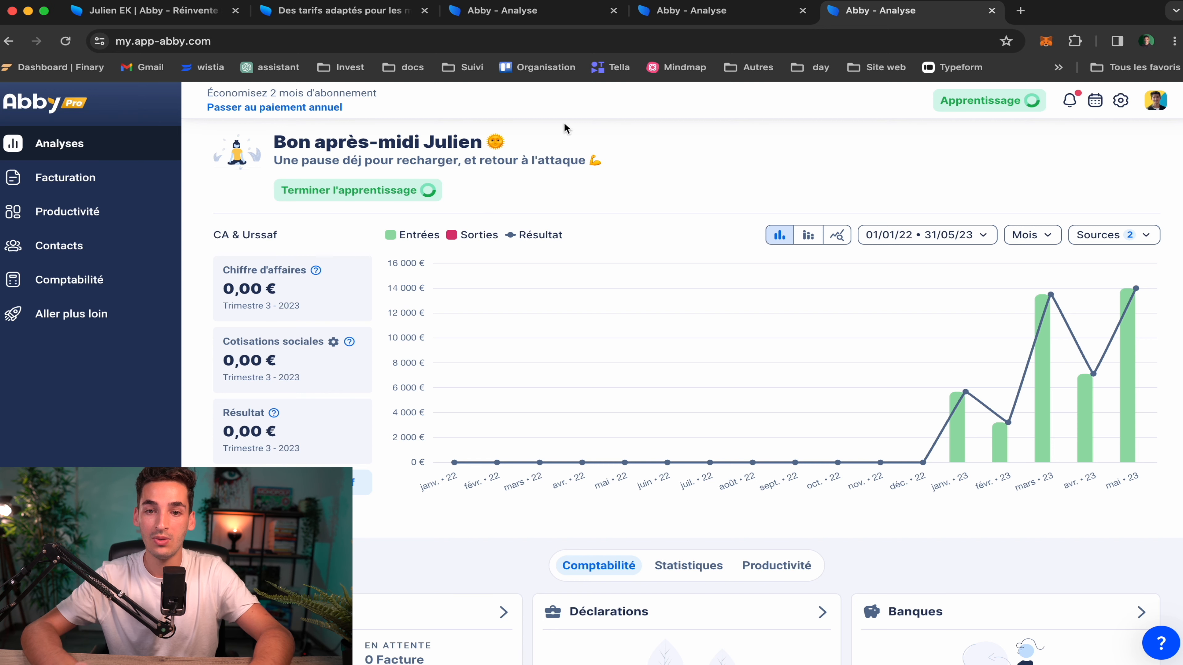
Switch to the trial account and go to Facturation's Documents > Factures page
left_click(727, 18)
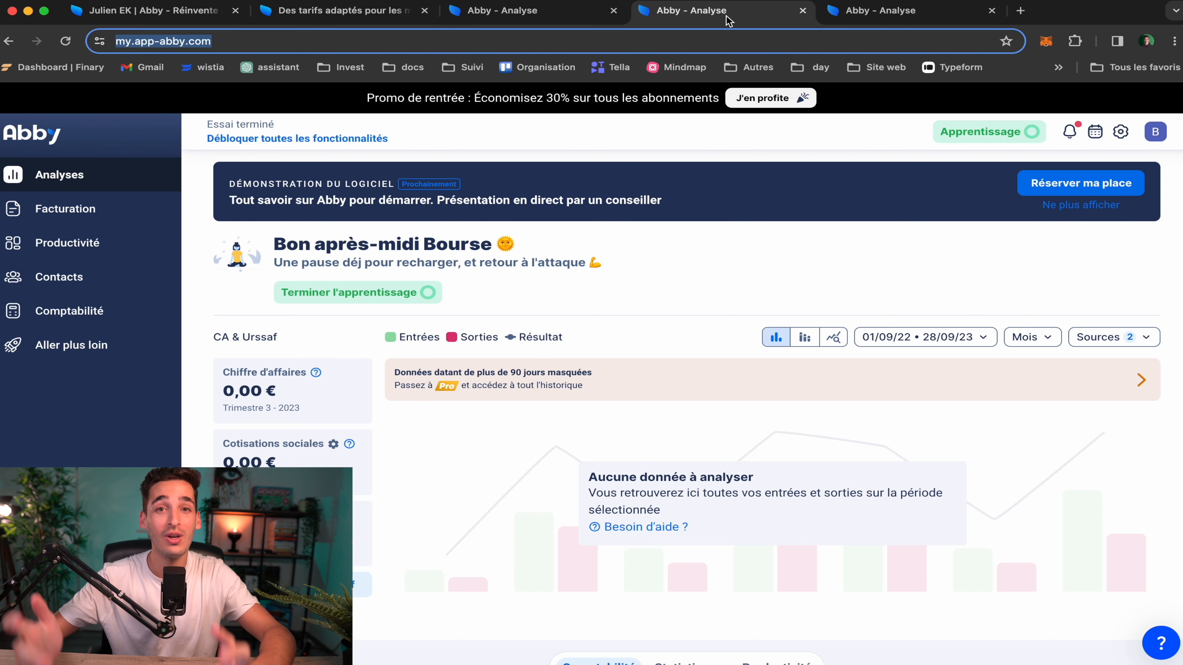
left_click(706, 291)
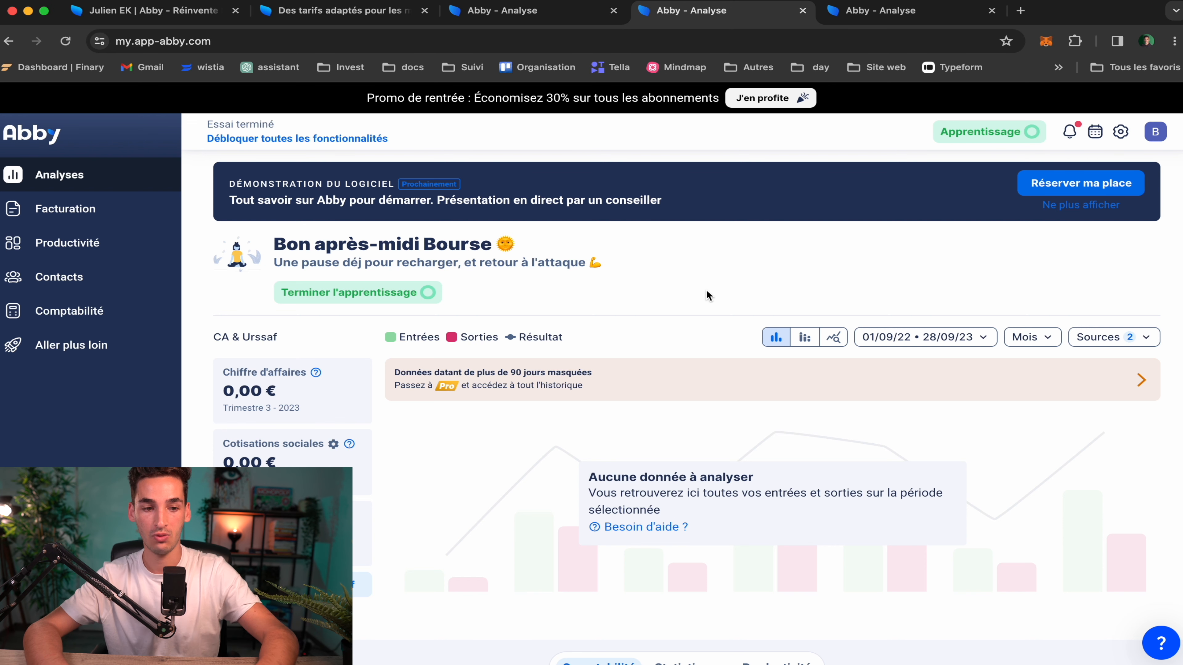
left_click(101, 213)
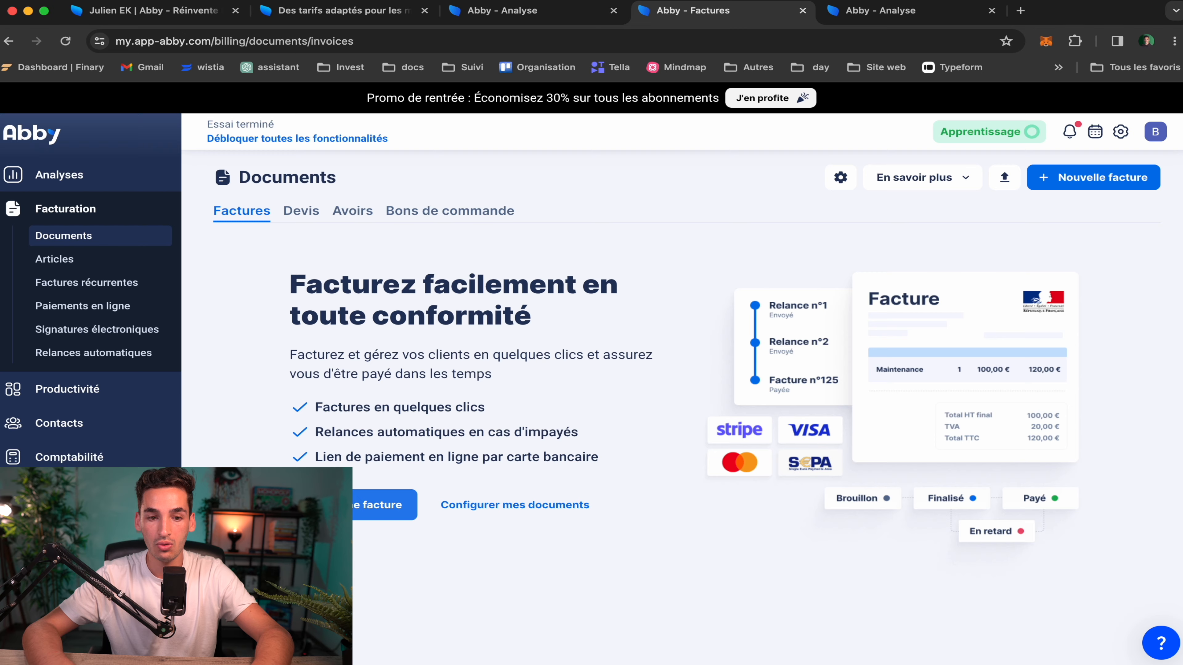
left_click(333, 505)
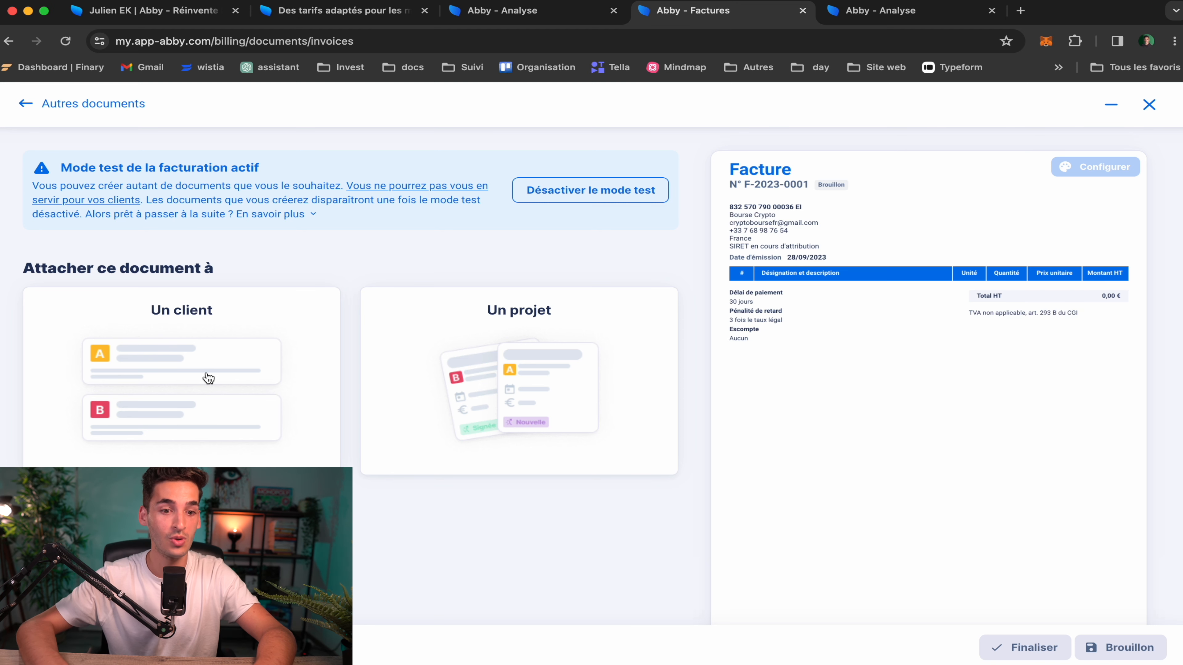
Attach the new invoice to a client and disable the automatic legal-form mention
left_click(159, 363)
scroll(301, 400, "down", 4)
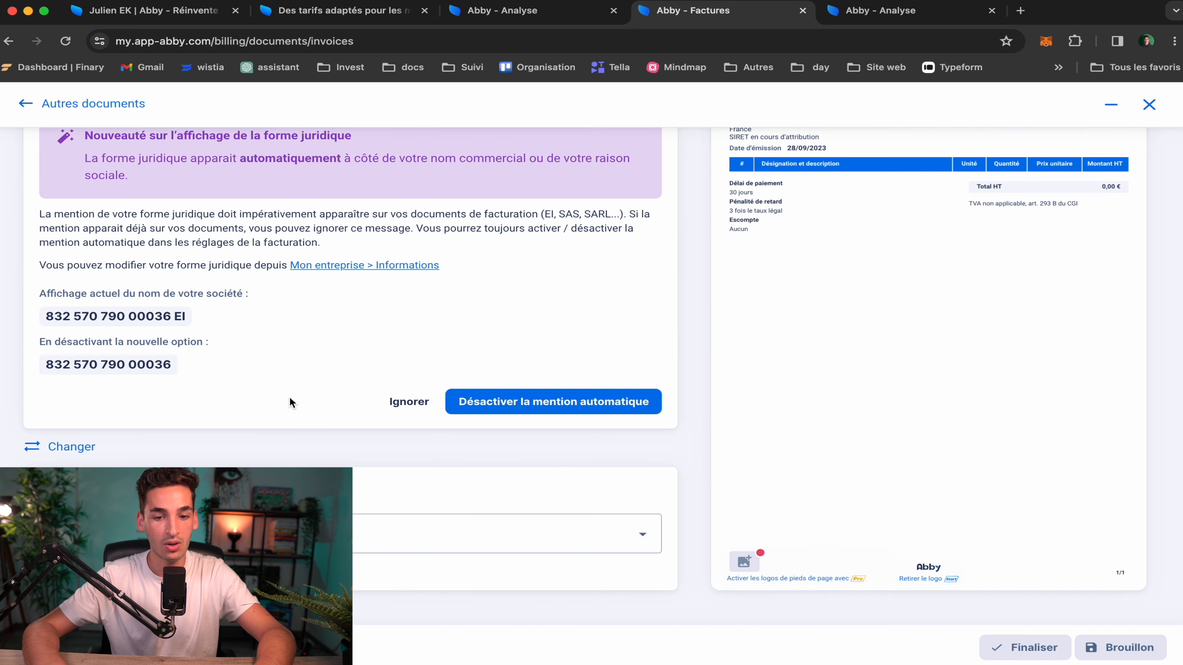
left_click(518, 410)
Bring up the Créer un client form from the client dropdown
left_click(284, 249)
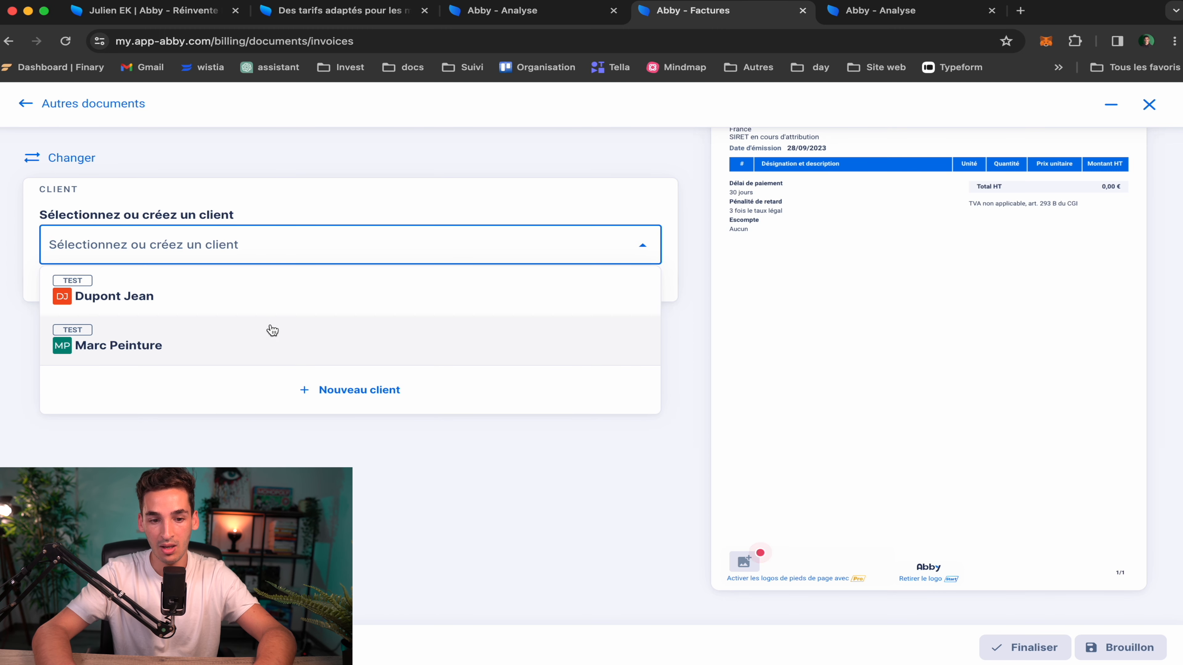
left_click(233, 450)
left_click(114, 281)
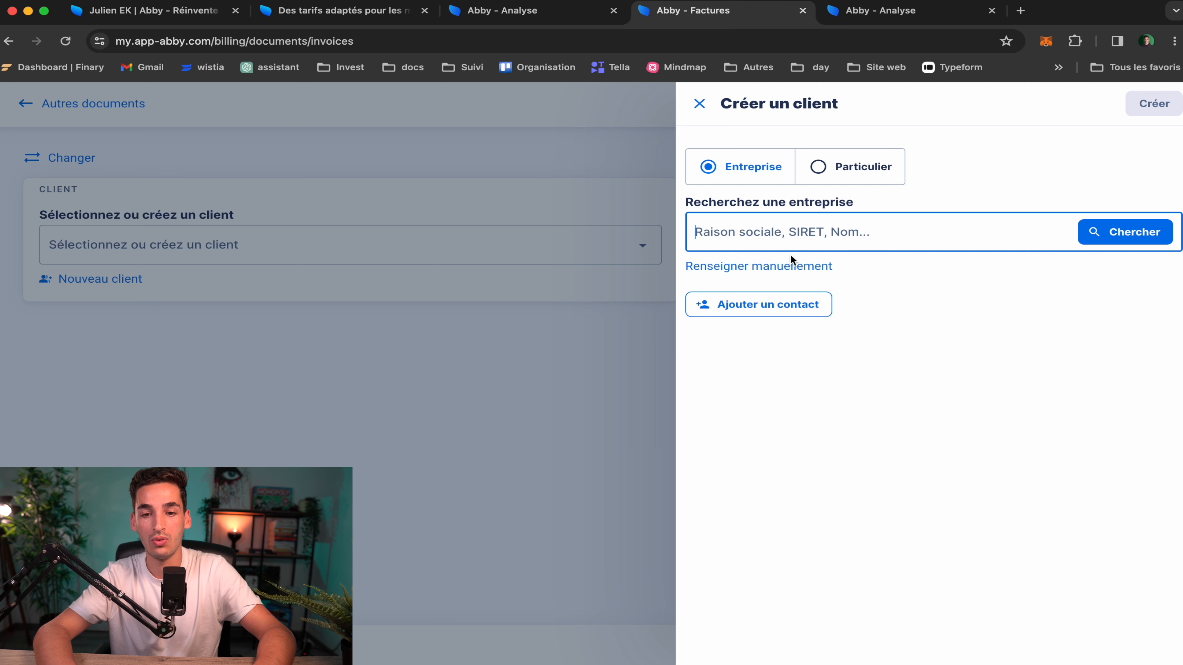
Enter the client's details manually, with Darty as the Raison sociale and France as Pays
left_click(748, 269)
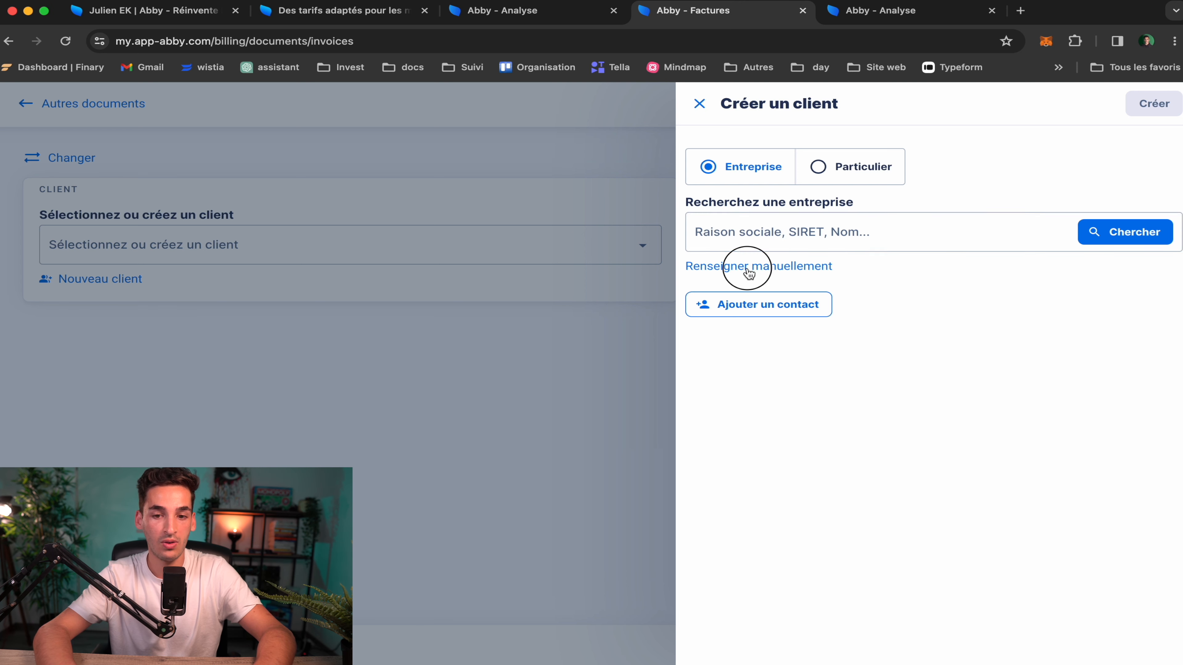
left_click(748, 268)
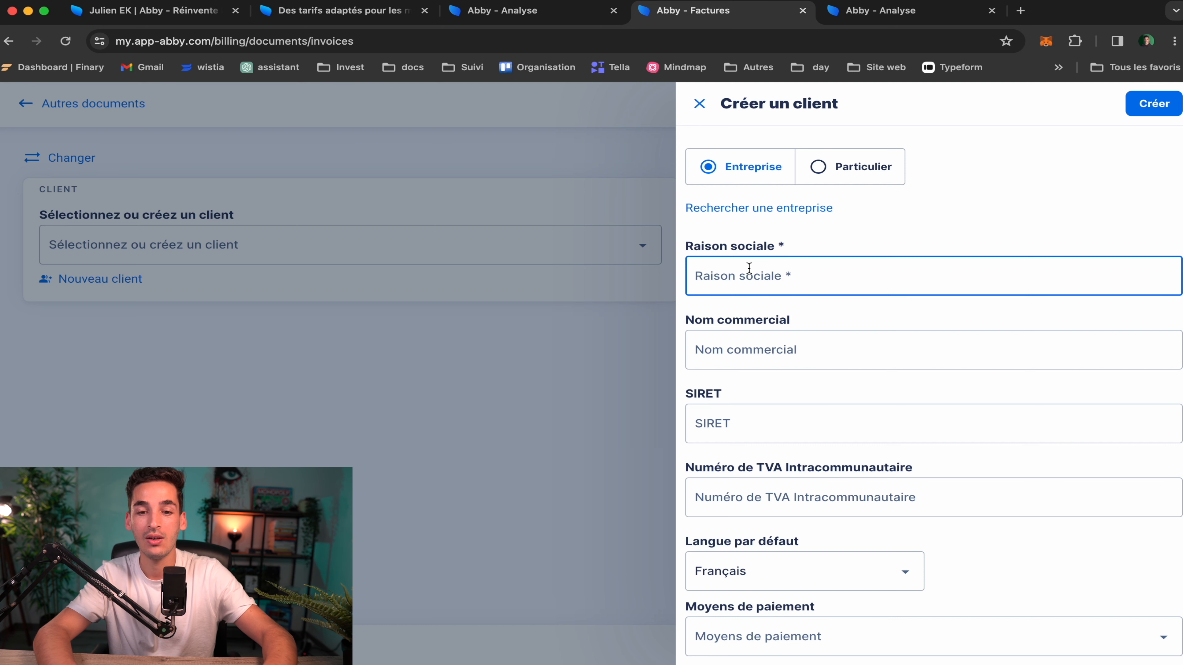
type("Darty")
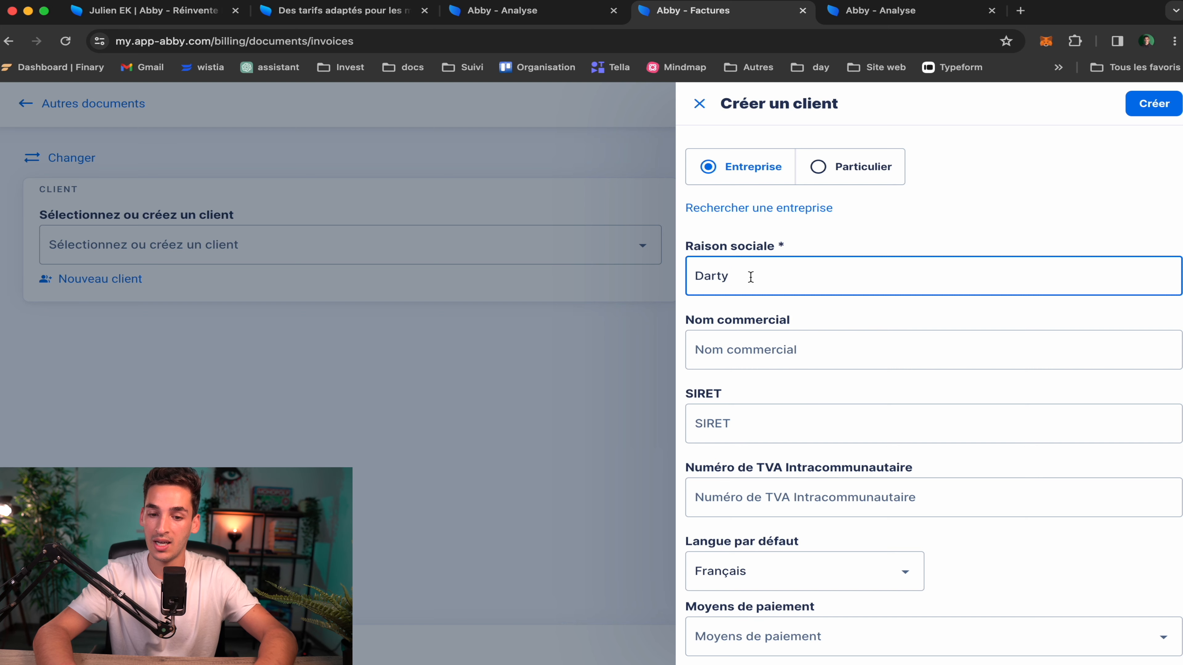
scroll(792, 362, "down", 3)
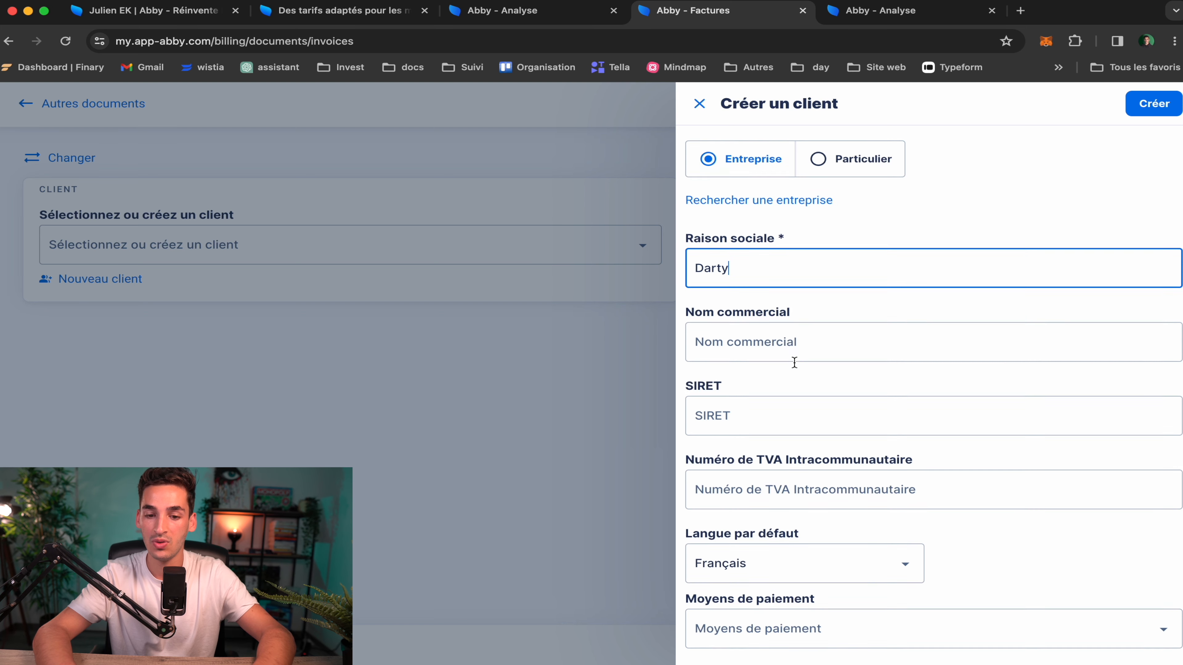
left_click(779, 358)
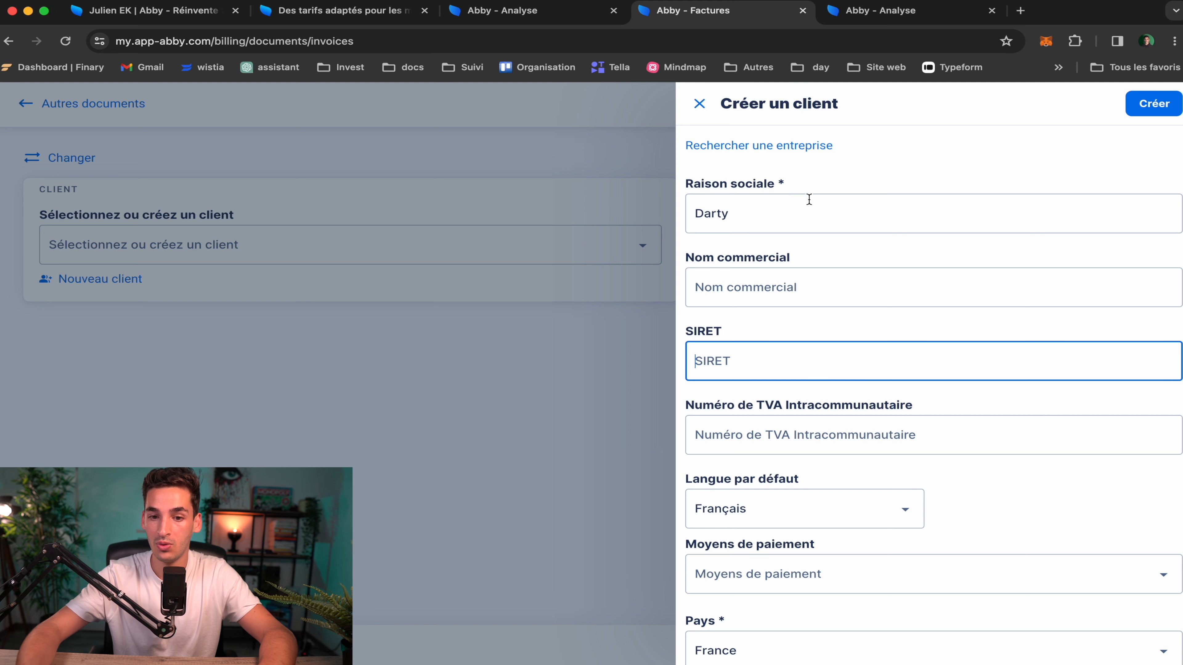
scroll(809, 212, "down", 8)
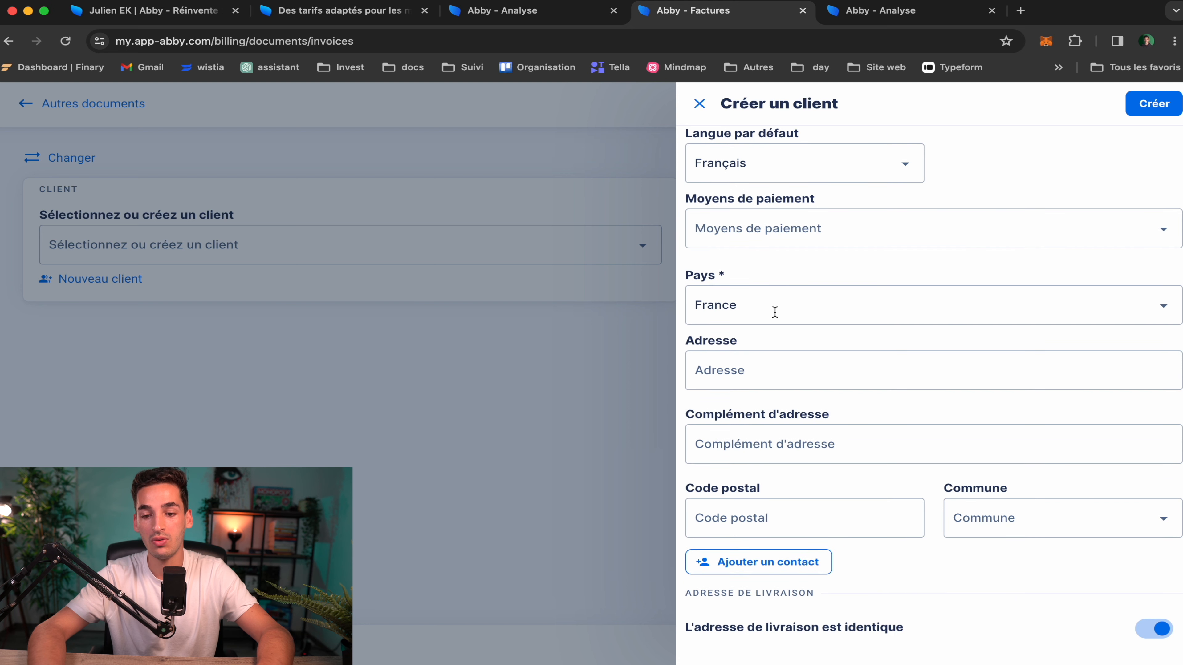
scroll(821, 312, "up", 9)
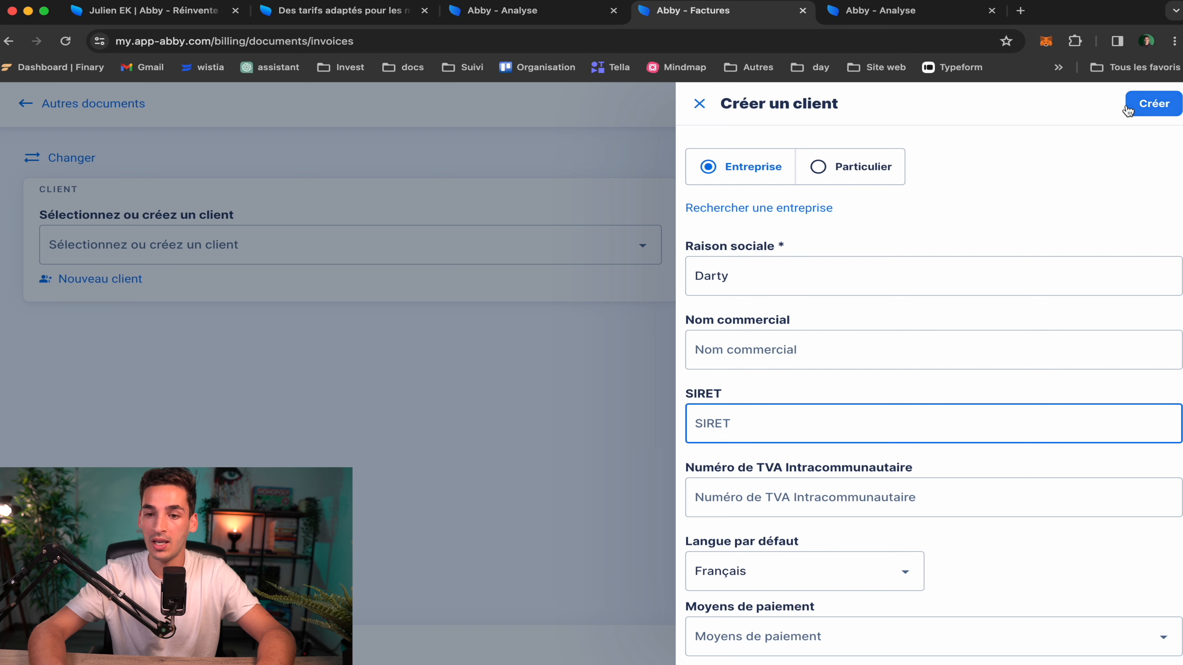
Switch the client to Particulier, enter the surname and first name, and create it on invoice F-2023-0001
left_click(843, 173)
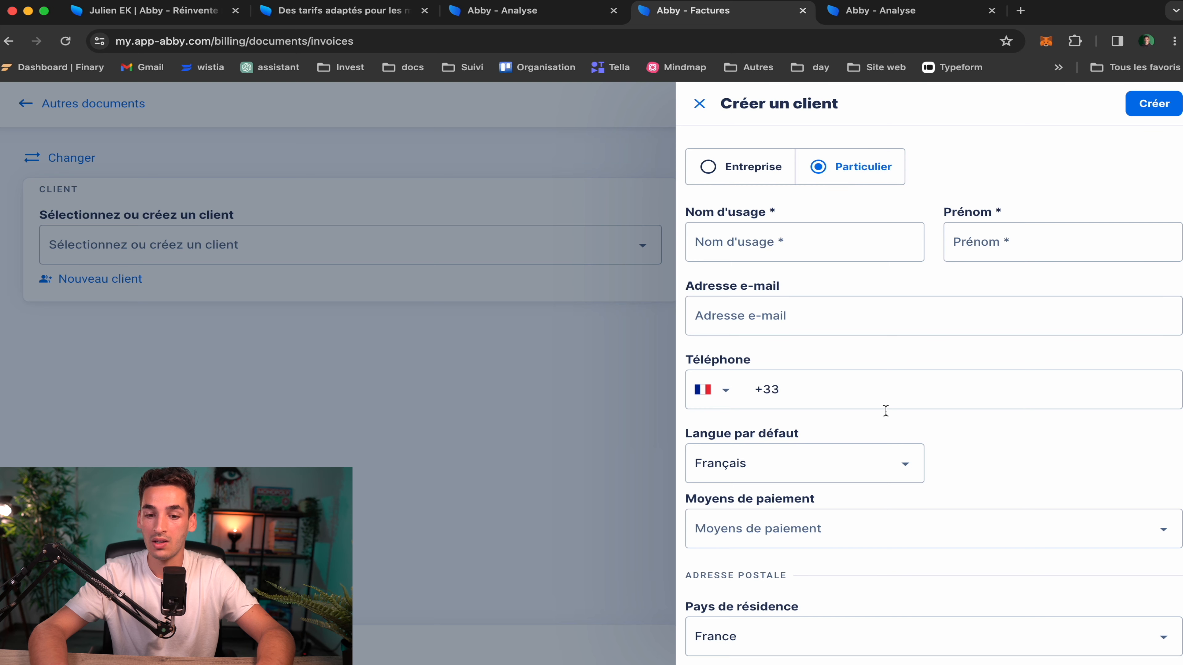
scroll(884, 410, "down", 6)
scroll(881, 414, "up", 7)
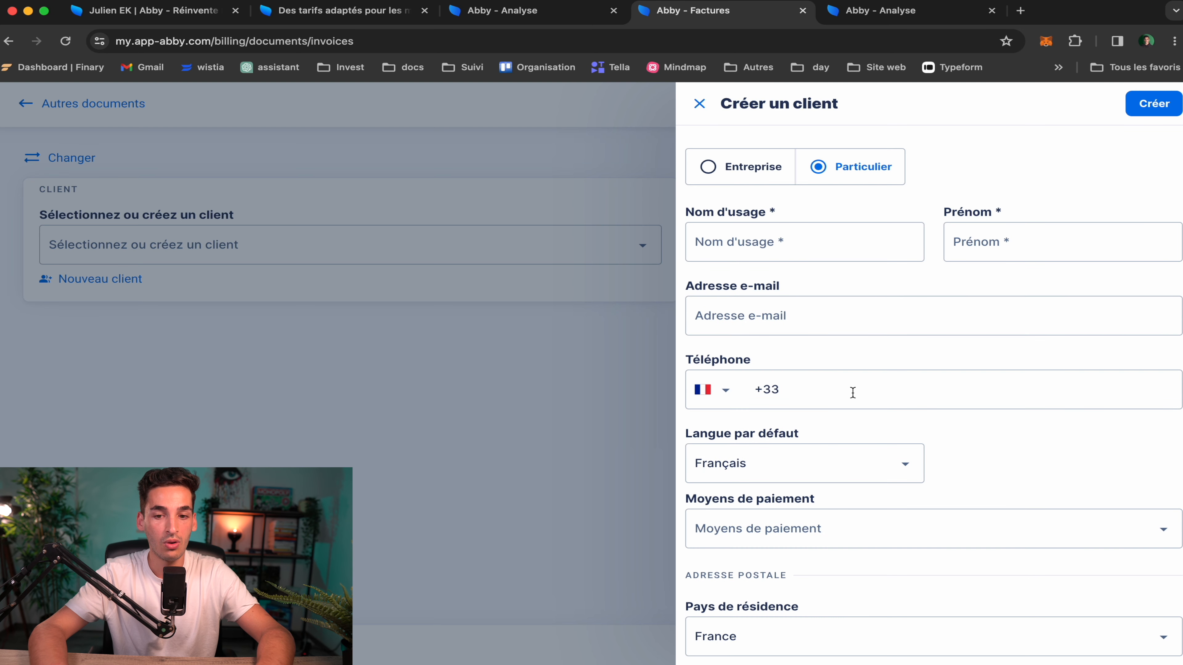
left_click(775, 253)
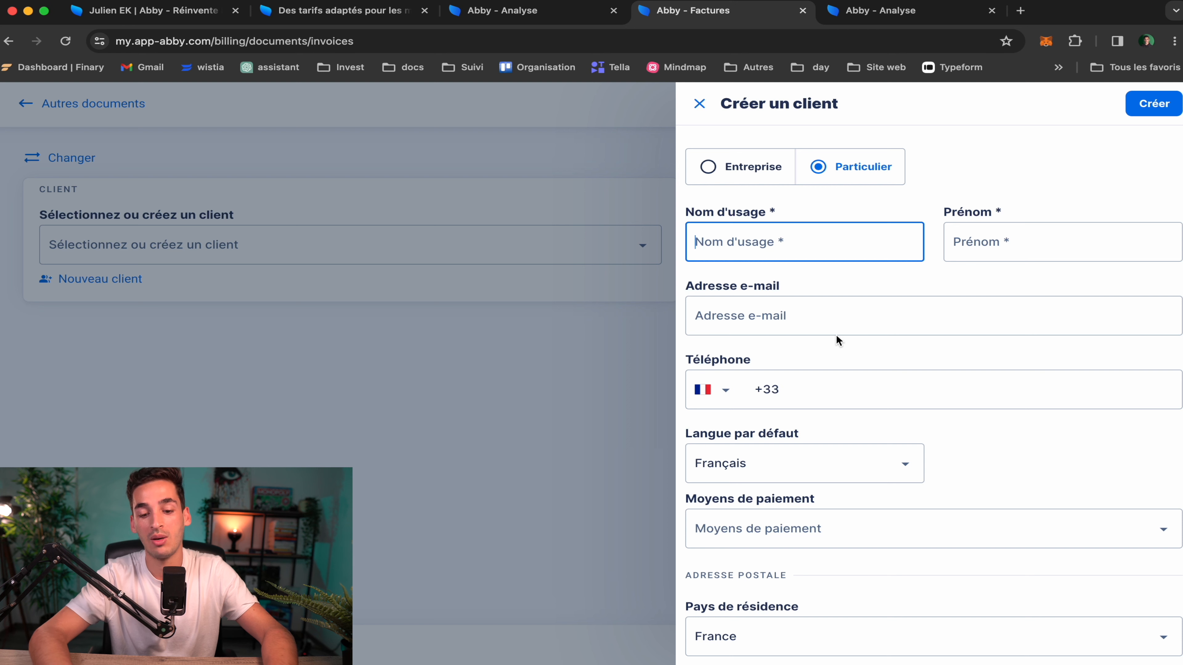
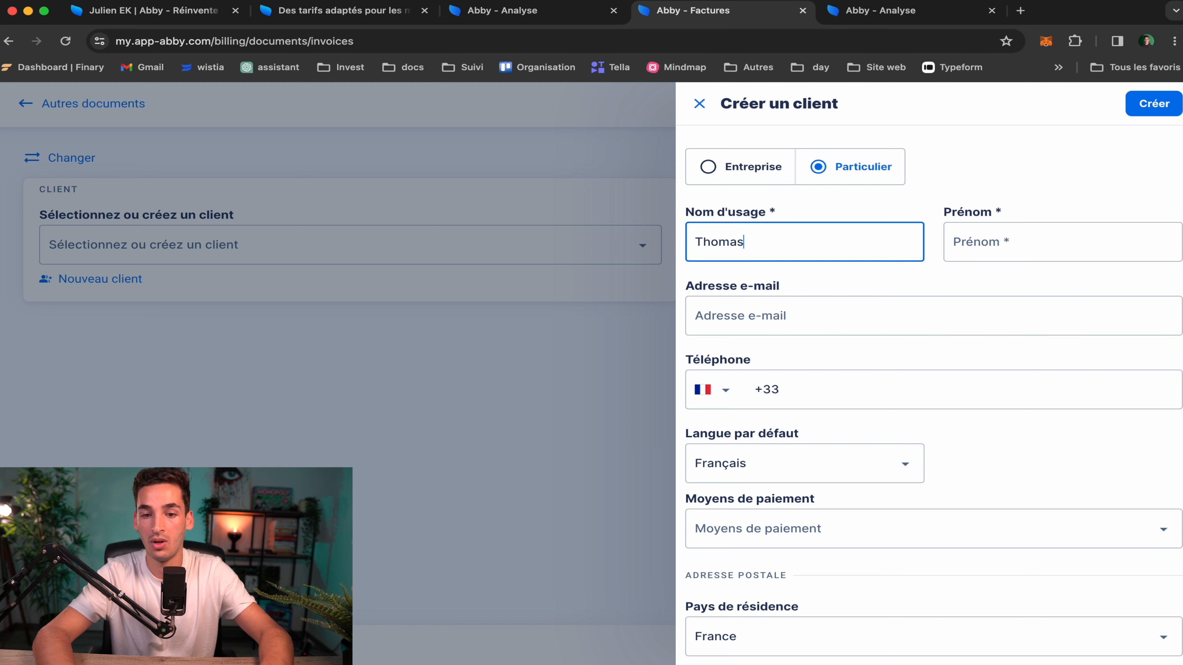
left_click(1022, 249)
left_click(1083, 180)
scroll(1068, 234, "down", 5)
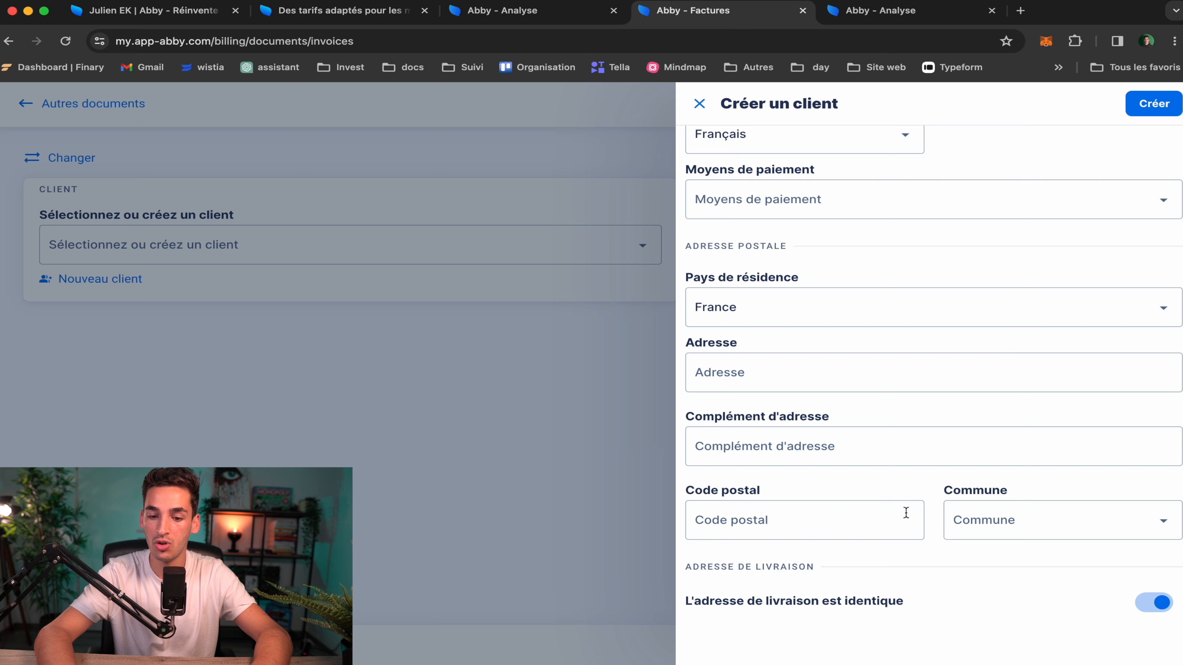
scroll(806, 436, "up", 5)
left_click(1154, 102)
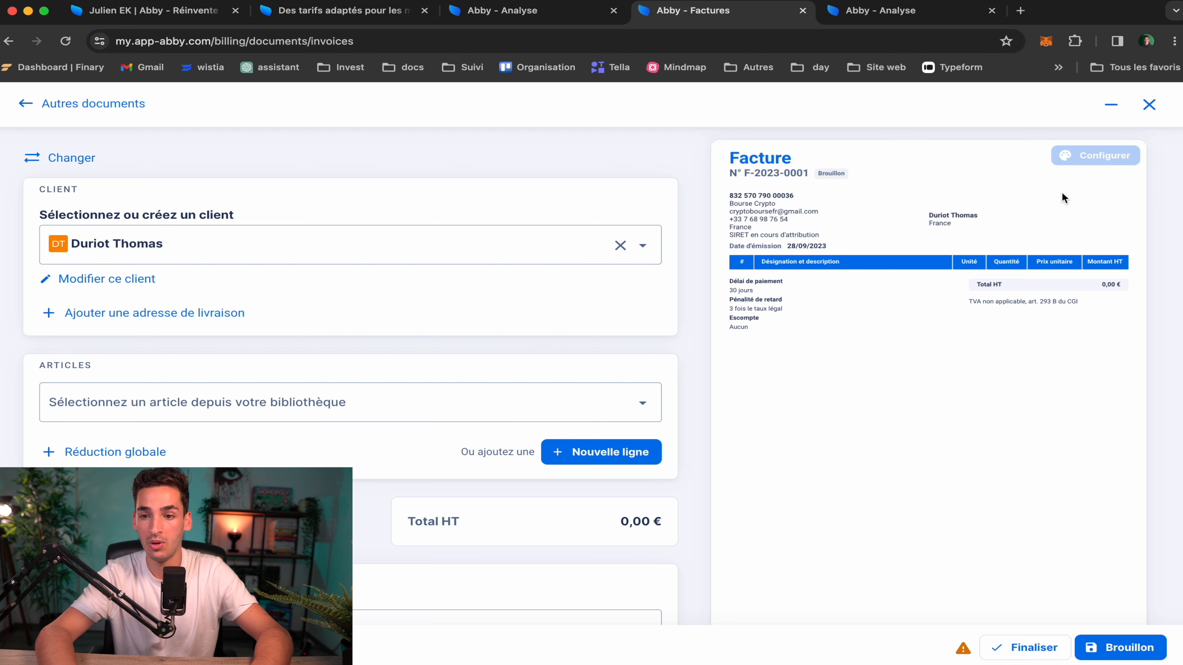
Add a new invoice line with the designation 'Chargeur de téléphone'
scroll(288, 385, "down", 1)
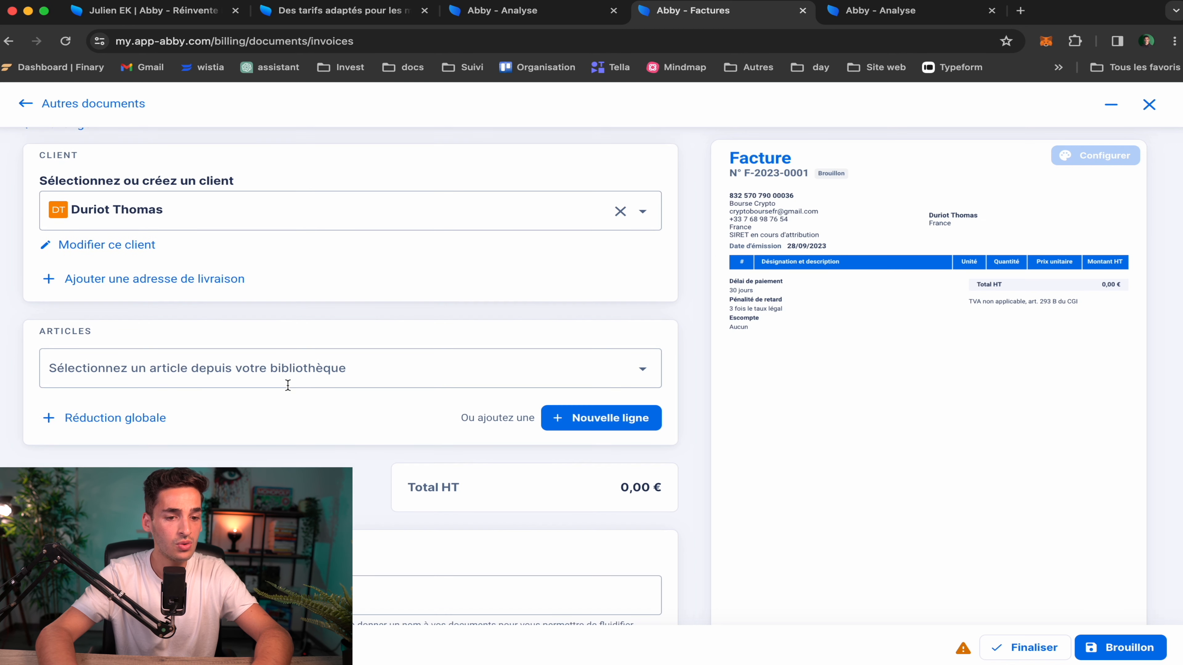
left_click(145, 376)
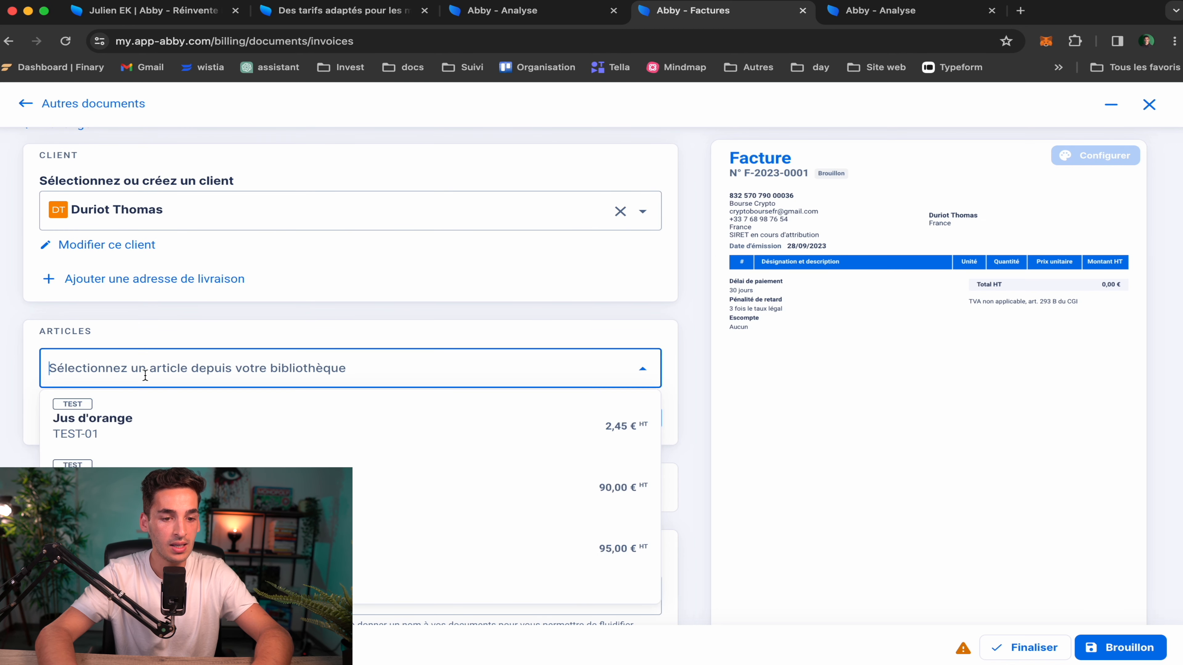
scroll(146, 376, "down", 3)
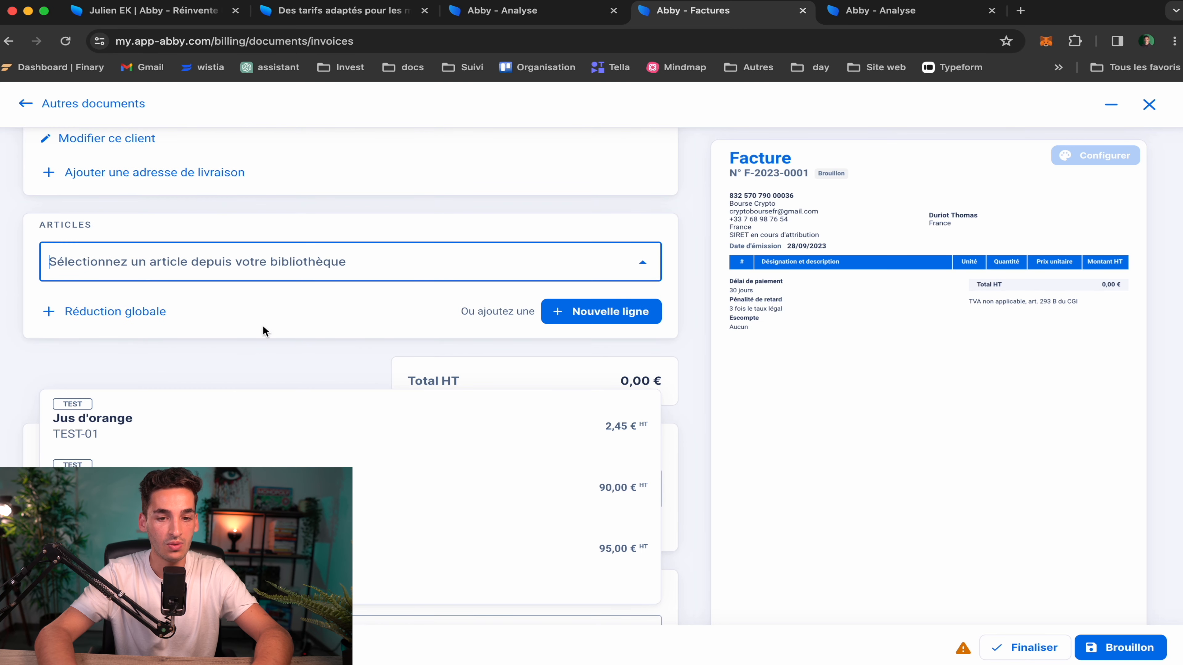
scroll(264, 331, "down", 2)
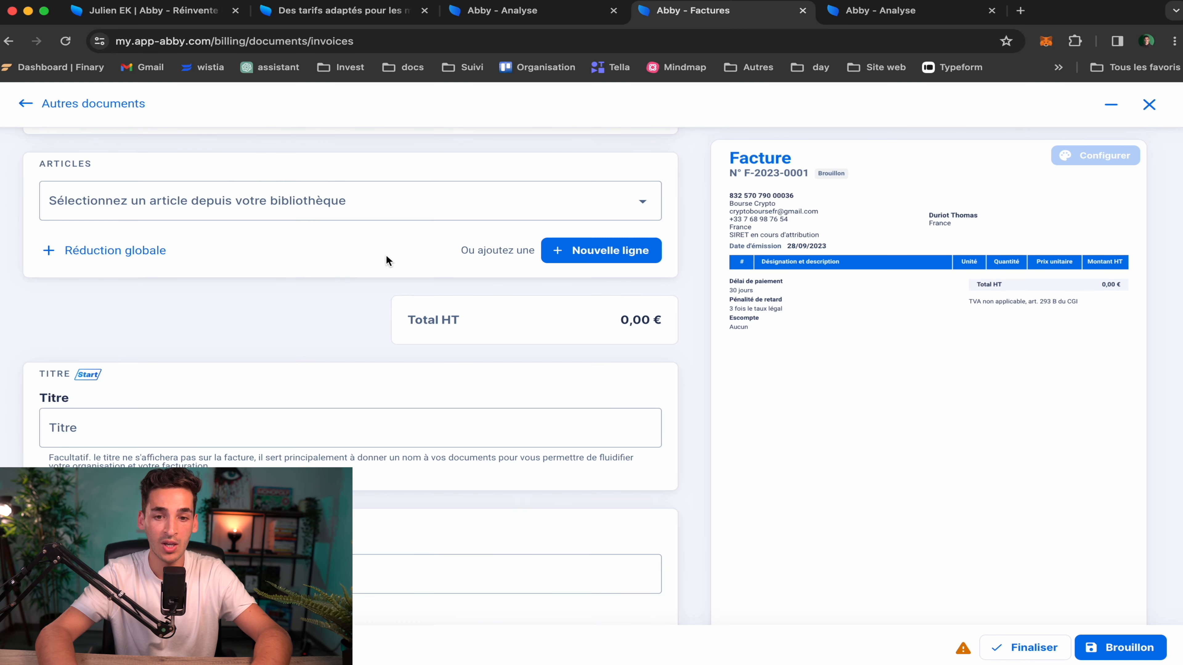
left_click(606, 255)
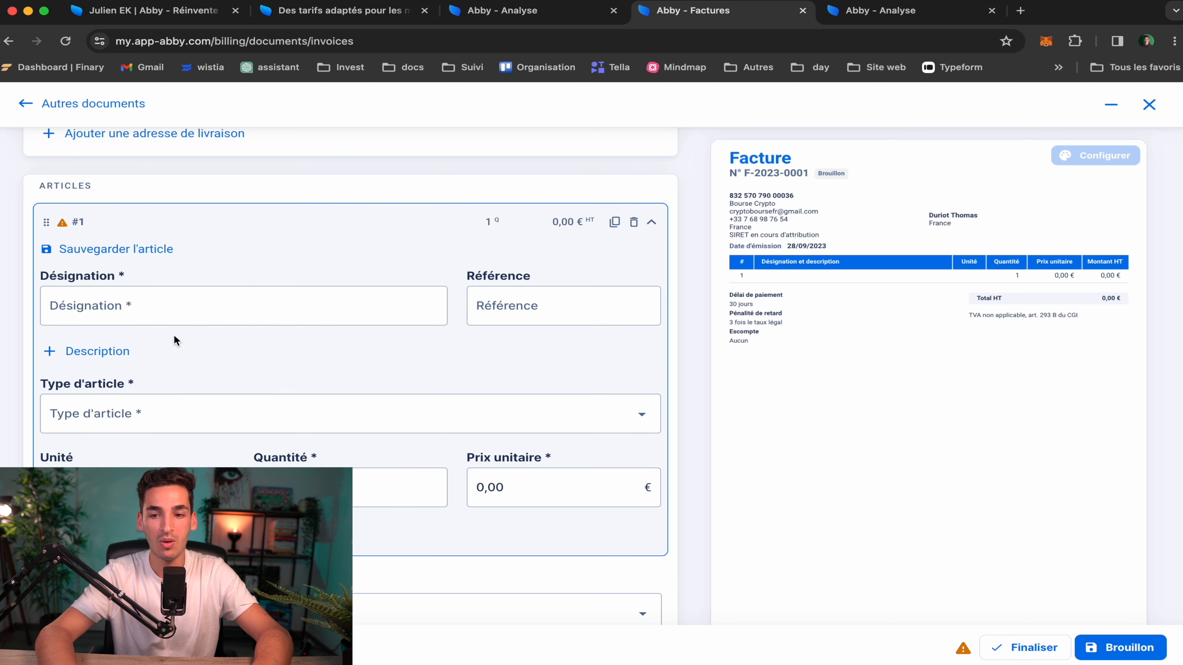
left_click(126, 307)
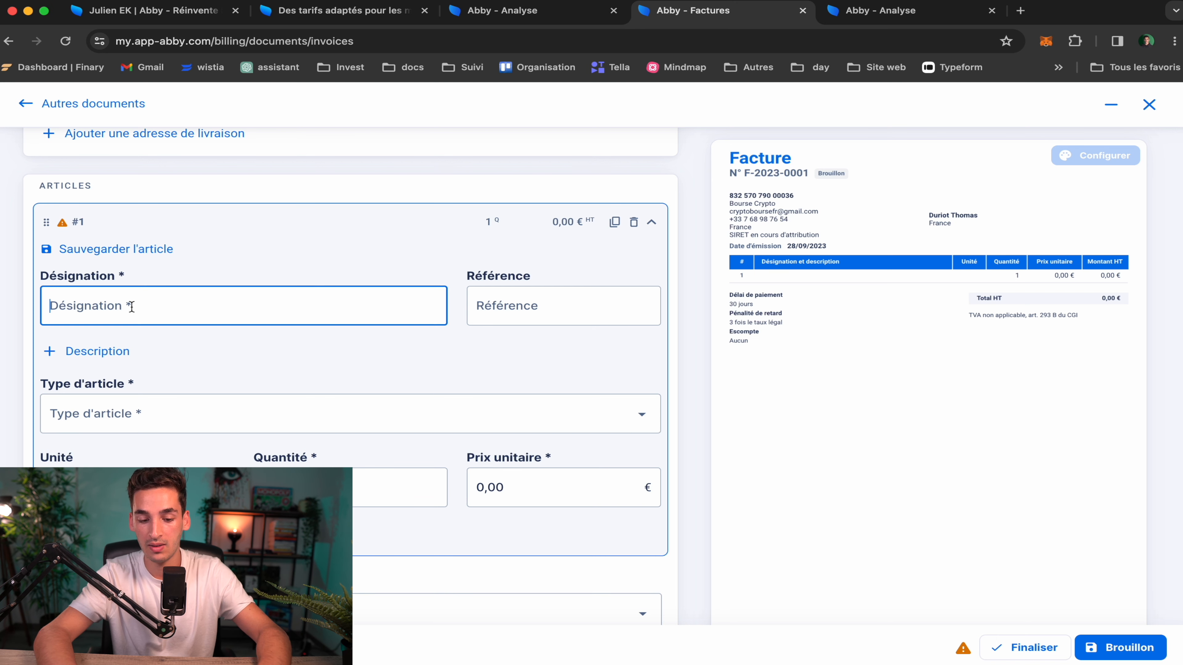
type("Cha")
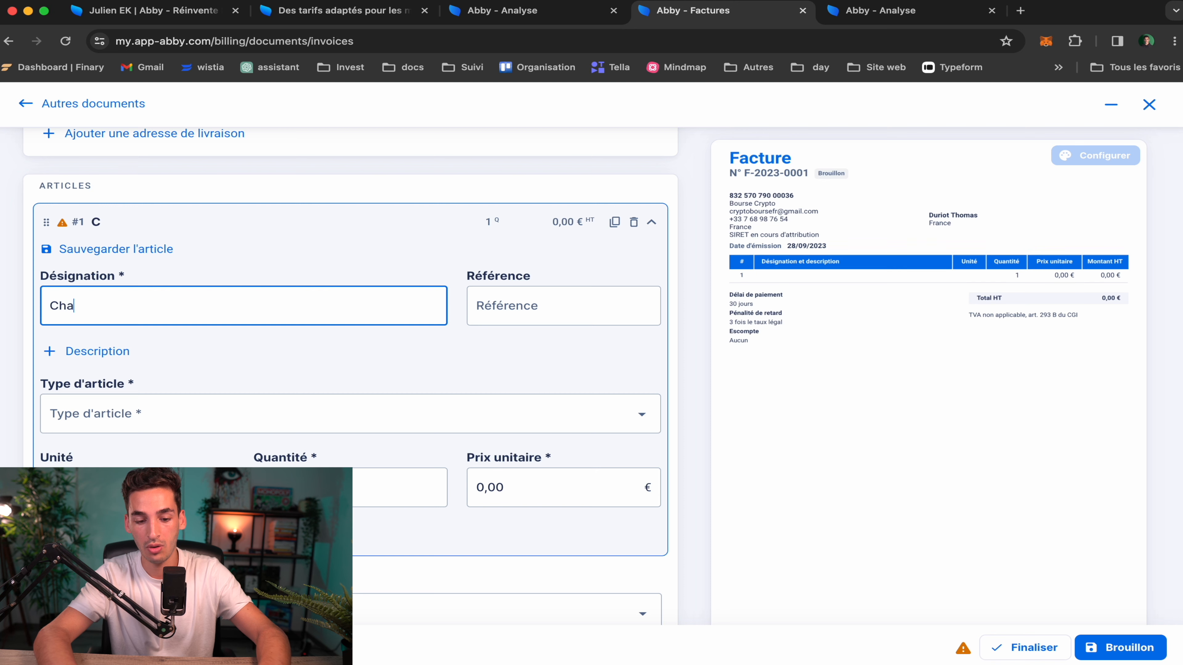
type("rgeur de télé")
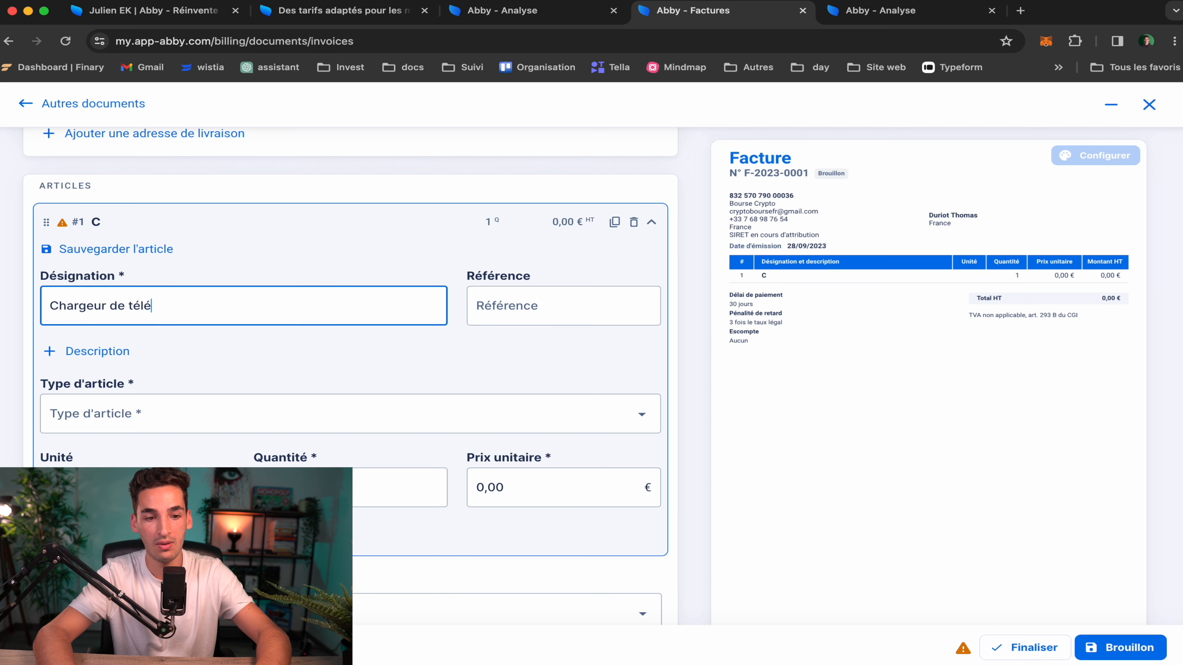
type("phone")
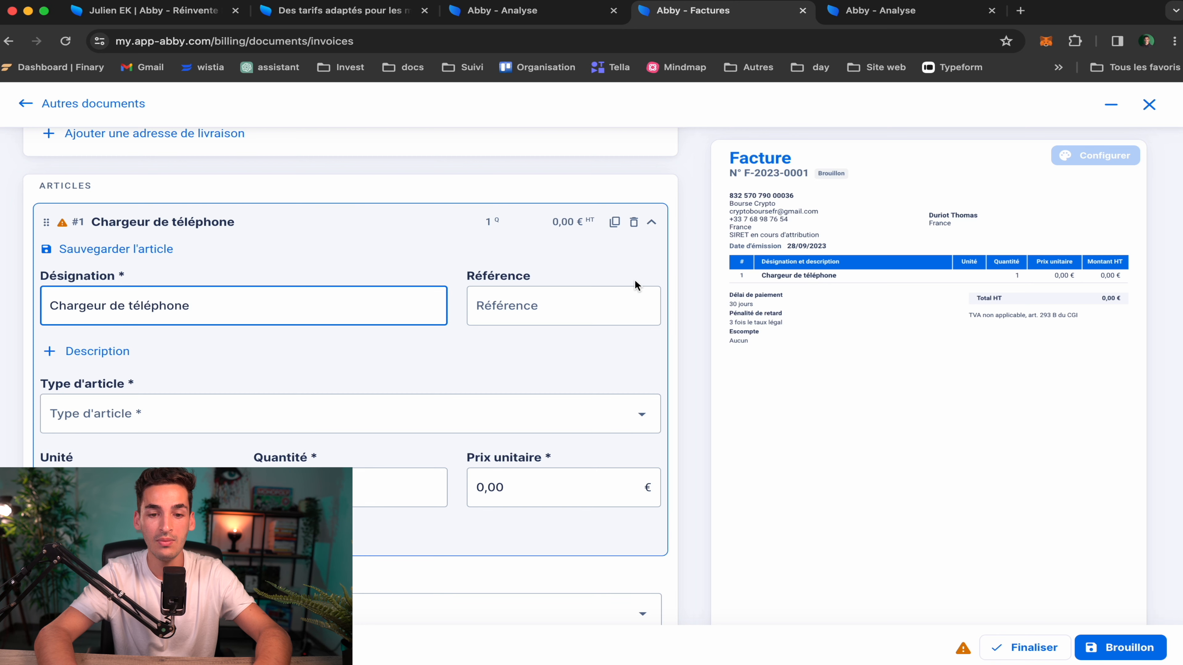
left_click(486, 350)
Set the phone charger's type to Vente de marchandises (BIC) and mark it a delivery of goods
left_click(595, 434)
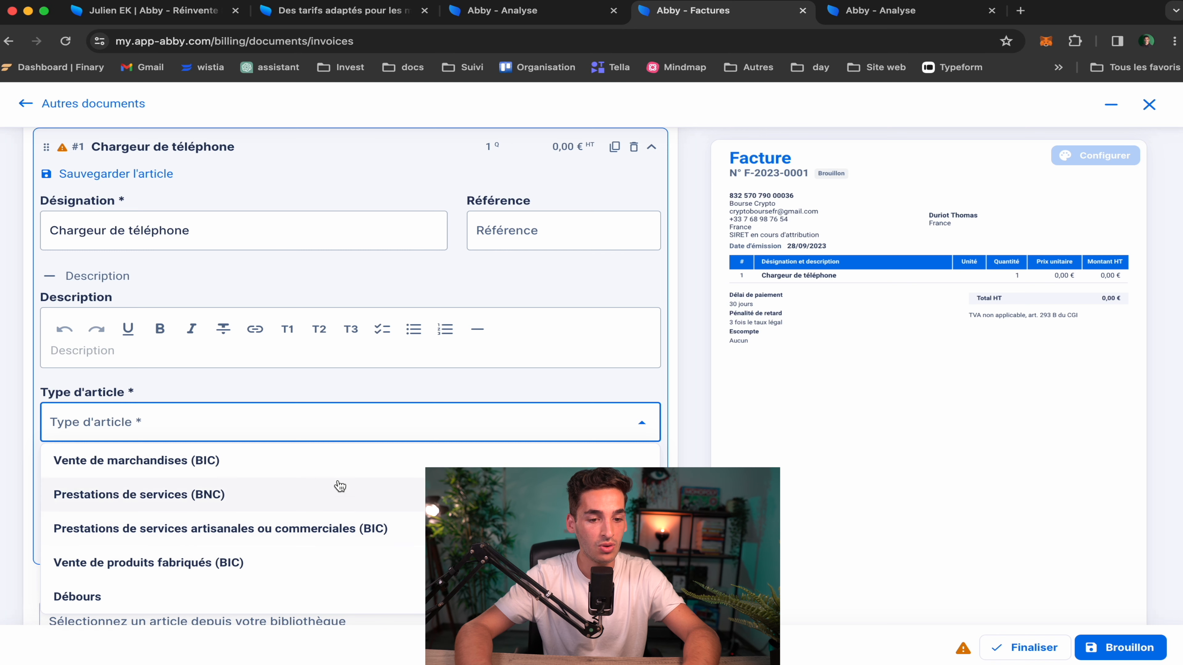
left_click(262, 466)
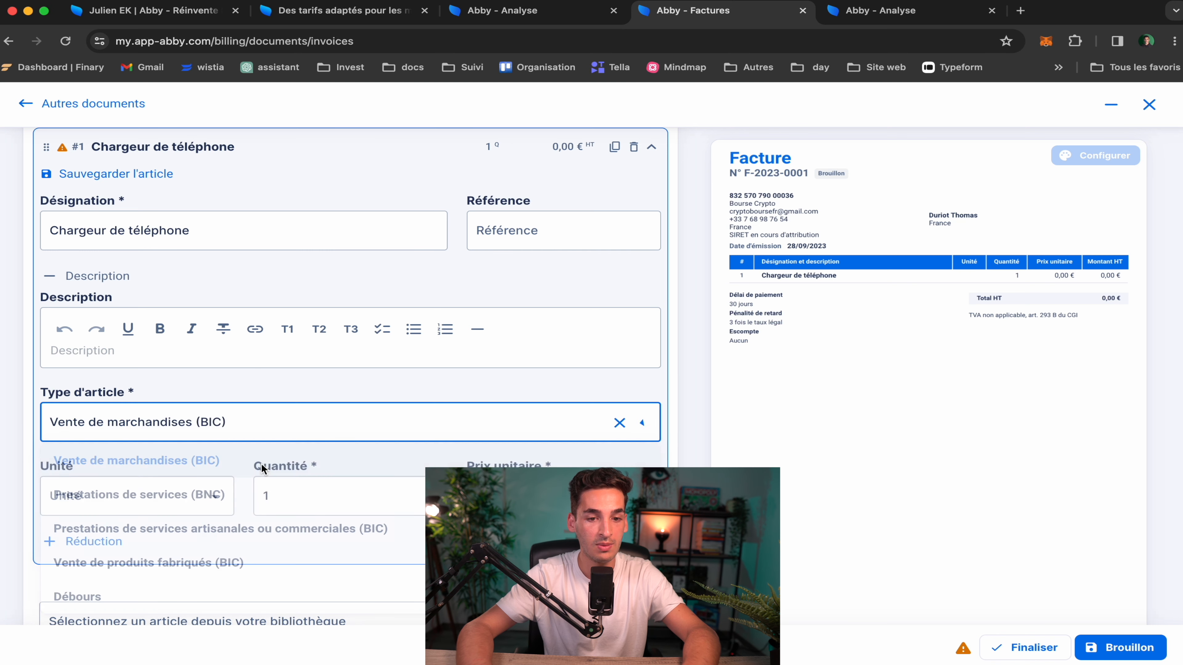
scroll(497, 412, "down", 2)
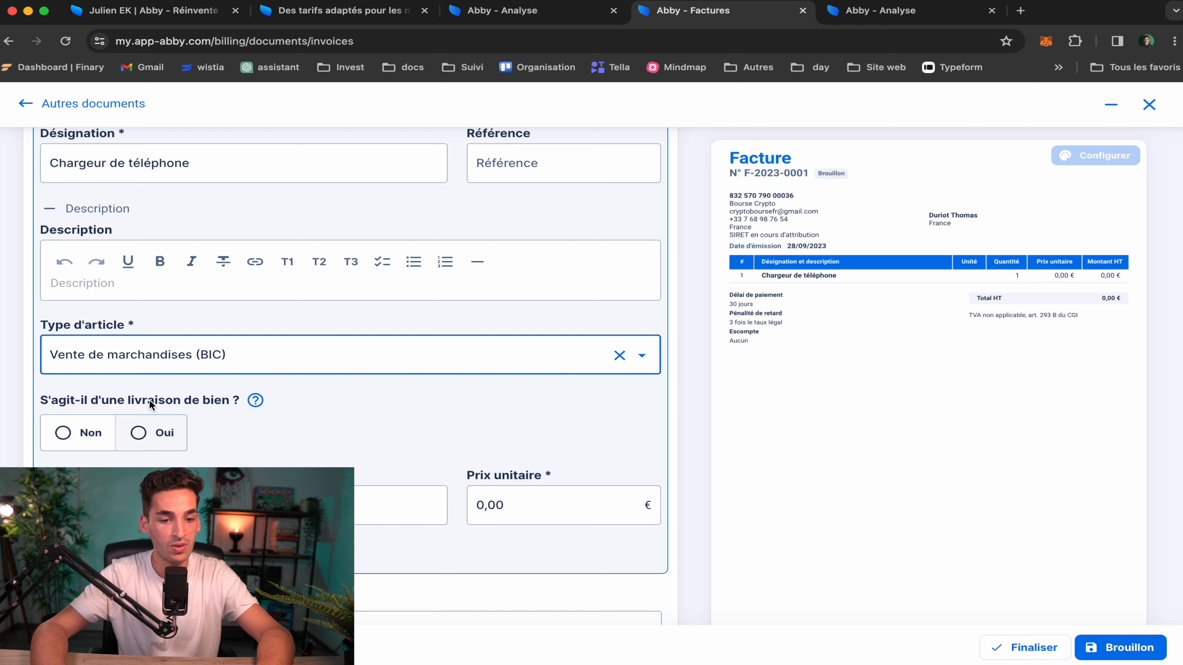
mouse_move(255, 404)
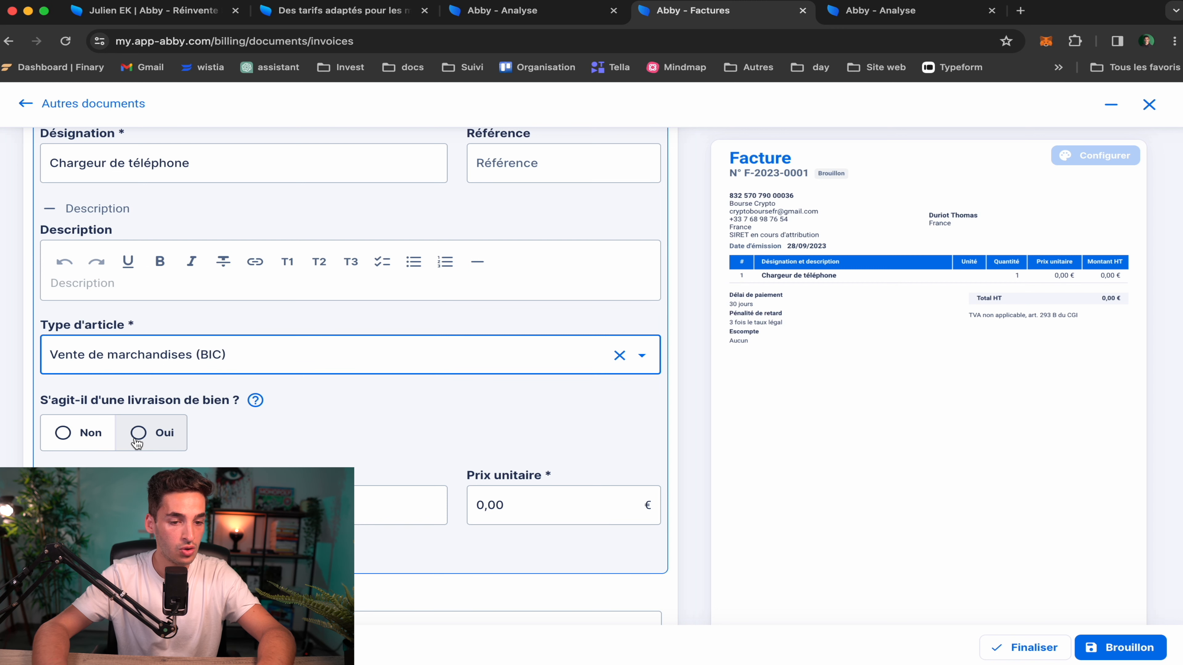
left_click(136, 430)
scroll(175, 455, "down", 2)
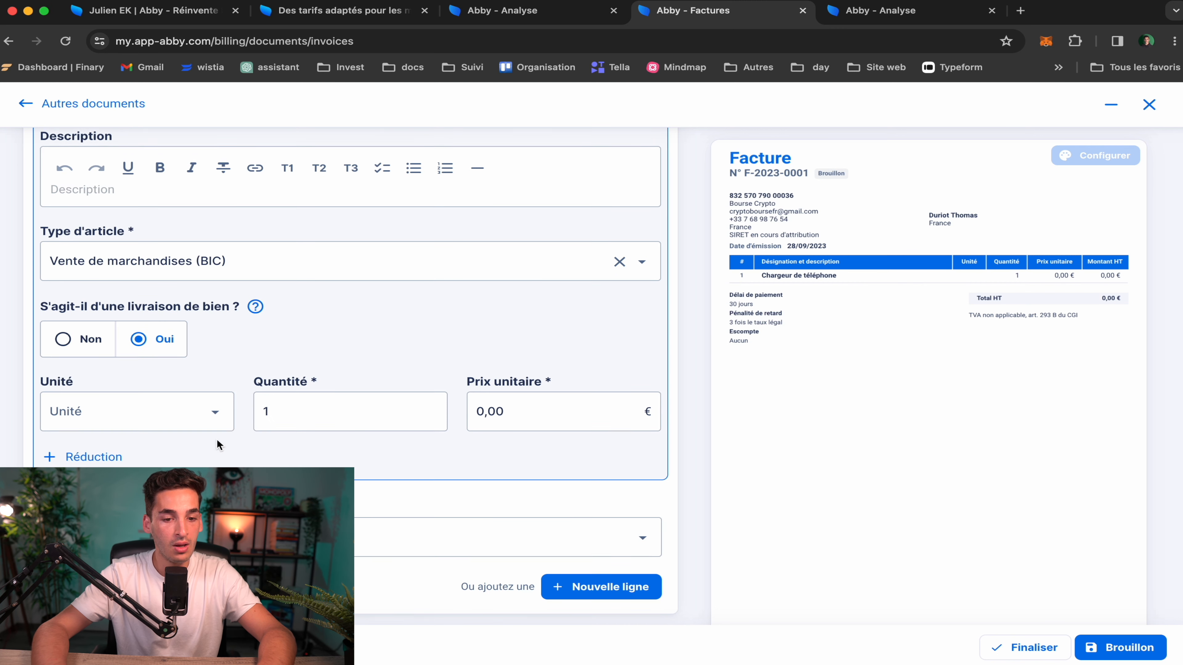
Set the phone charger quantity to 2 and unit price to 20,00 €, giving 40,00 €
left_click(264, 413)
key("BackSpace")
type("2")
left_click(501, 409)
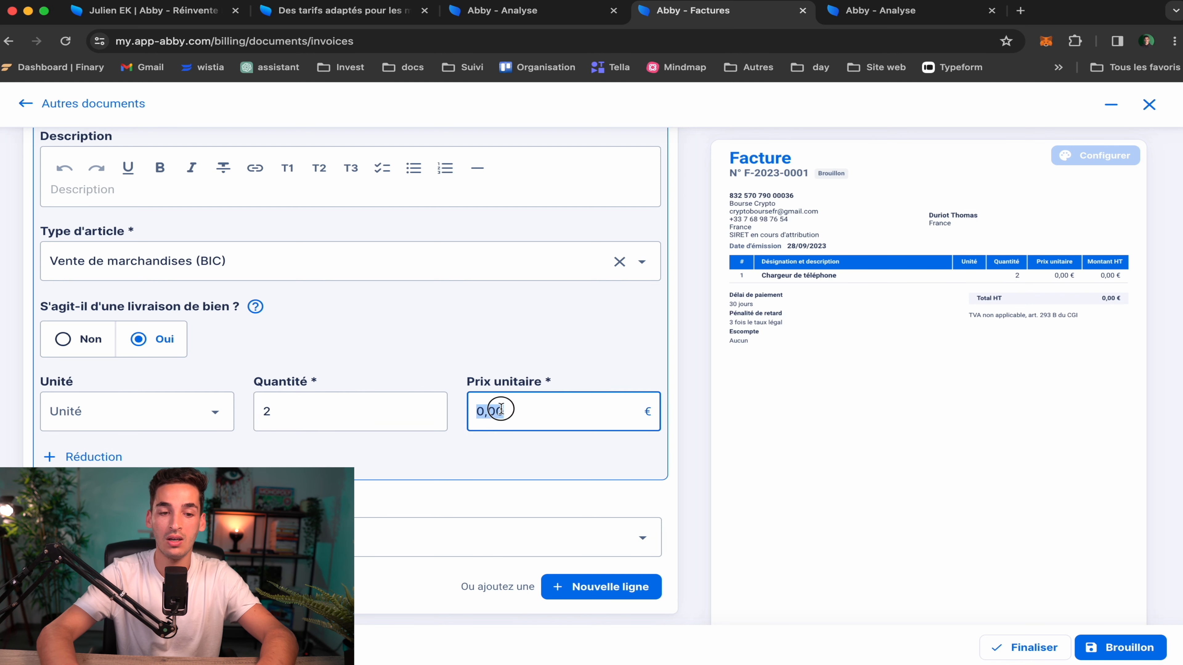
double_click(502, 410)
type("20")
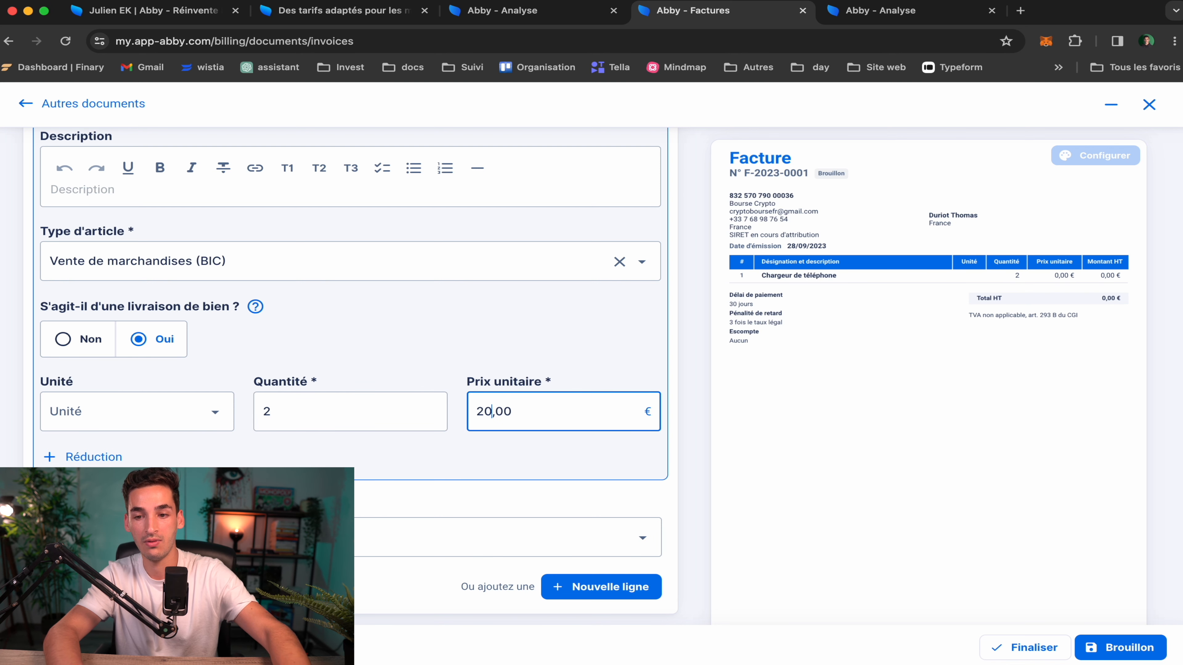
left_click(529, 446)
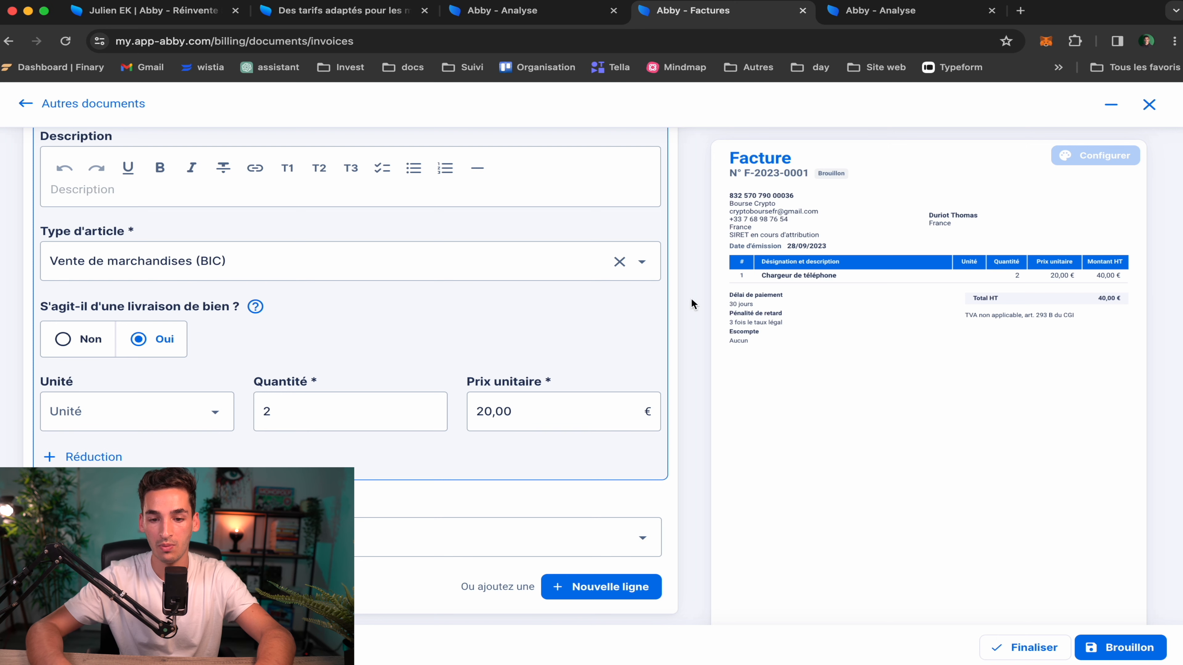
scroll(390, 350, "up", 7)
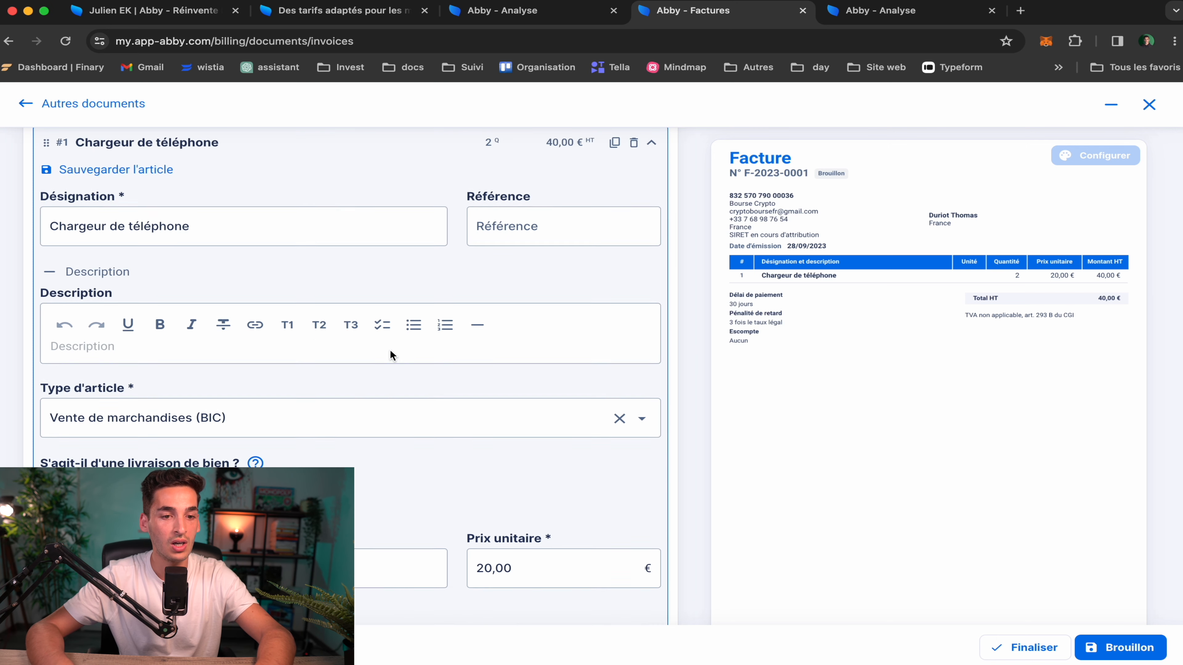
scroll(391, 350, "down", 10)
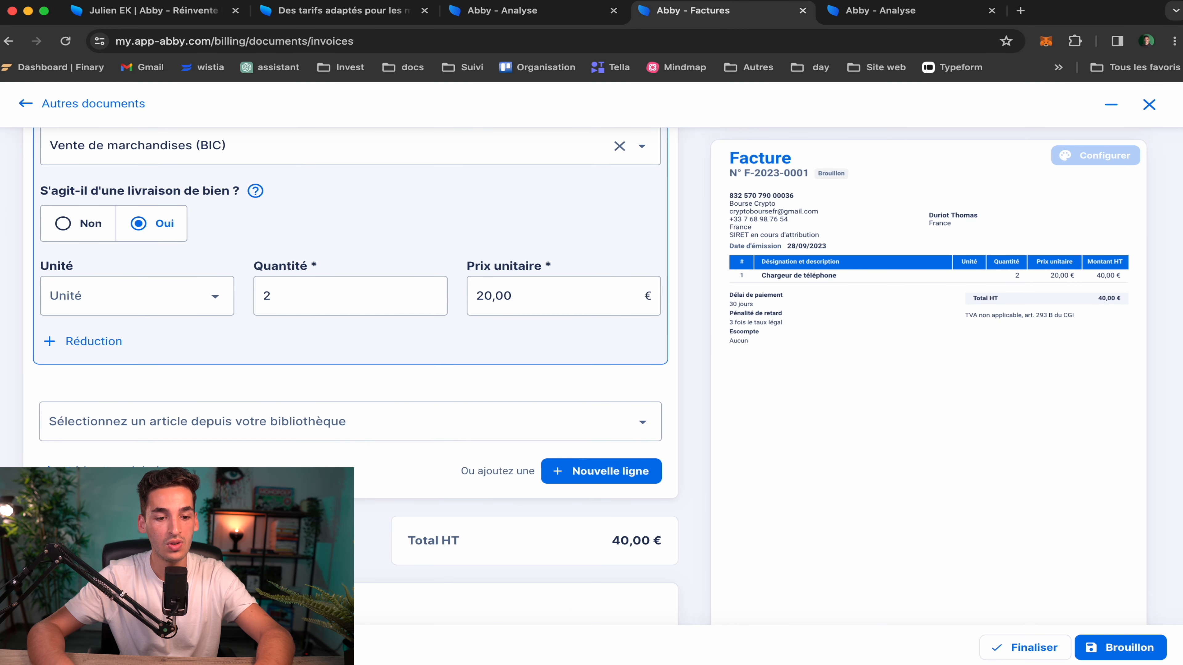
Add a 'lampe' line with 3 units at 30,00 €, bringing the total to 130,00 € HT
left_click(576, 480)
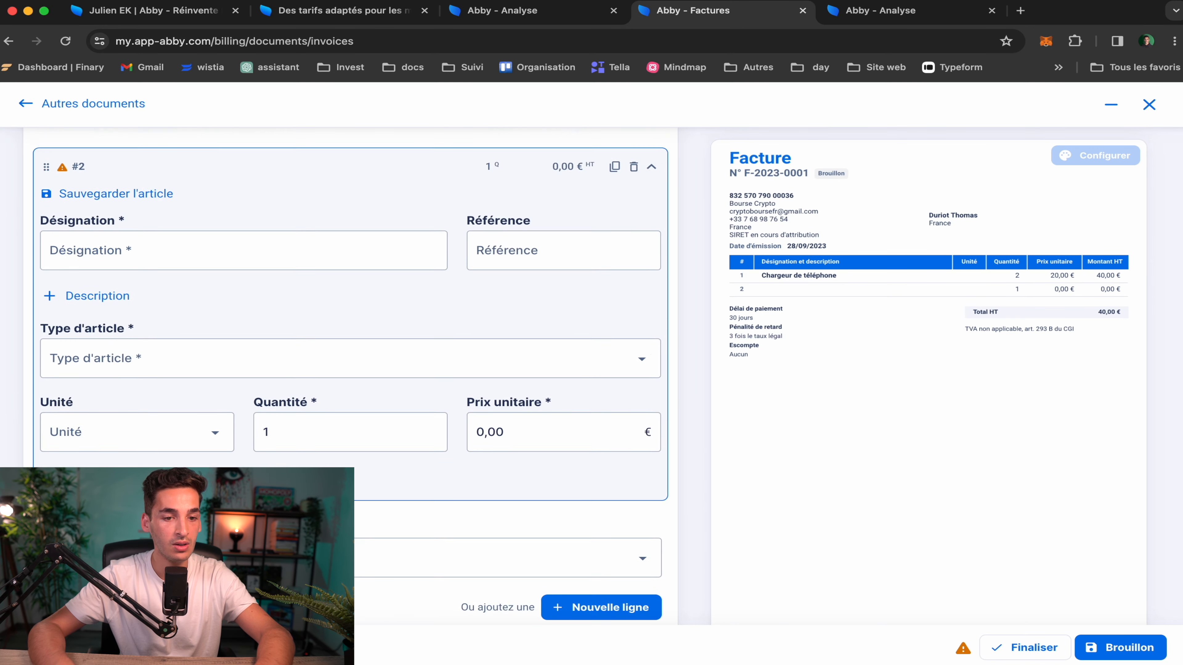
left_click(164, 336)
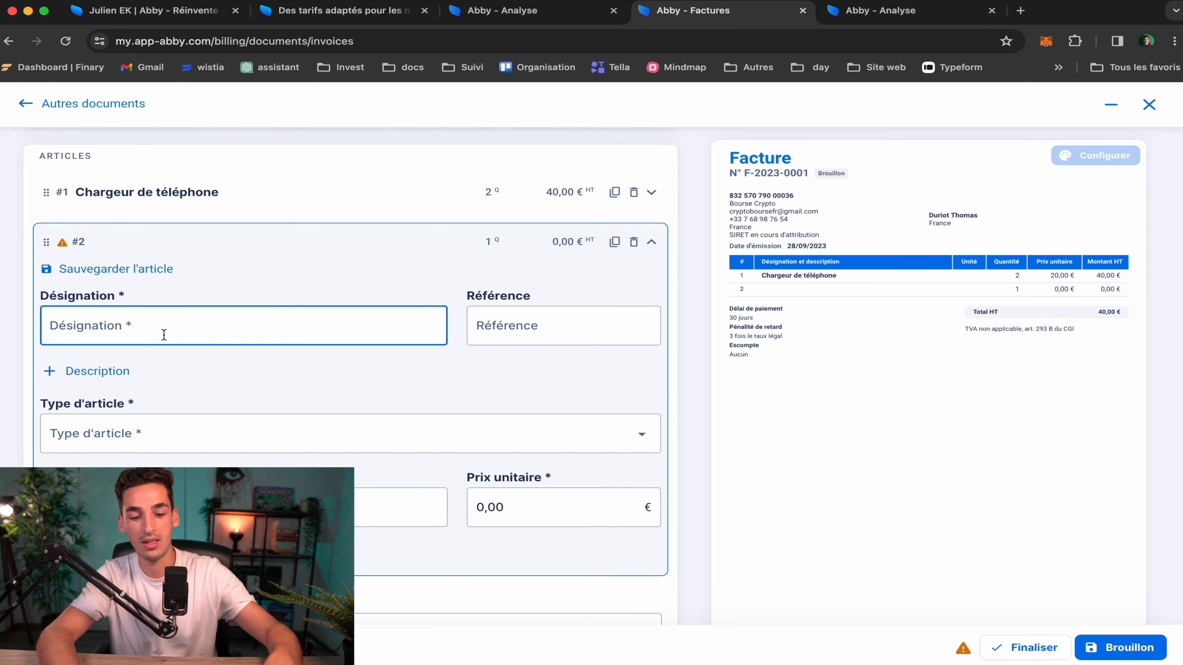
type("lampe")
left_click(508, 510)
type("30")
left_click(298, 508)
type("3")
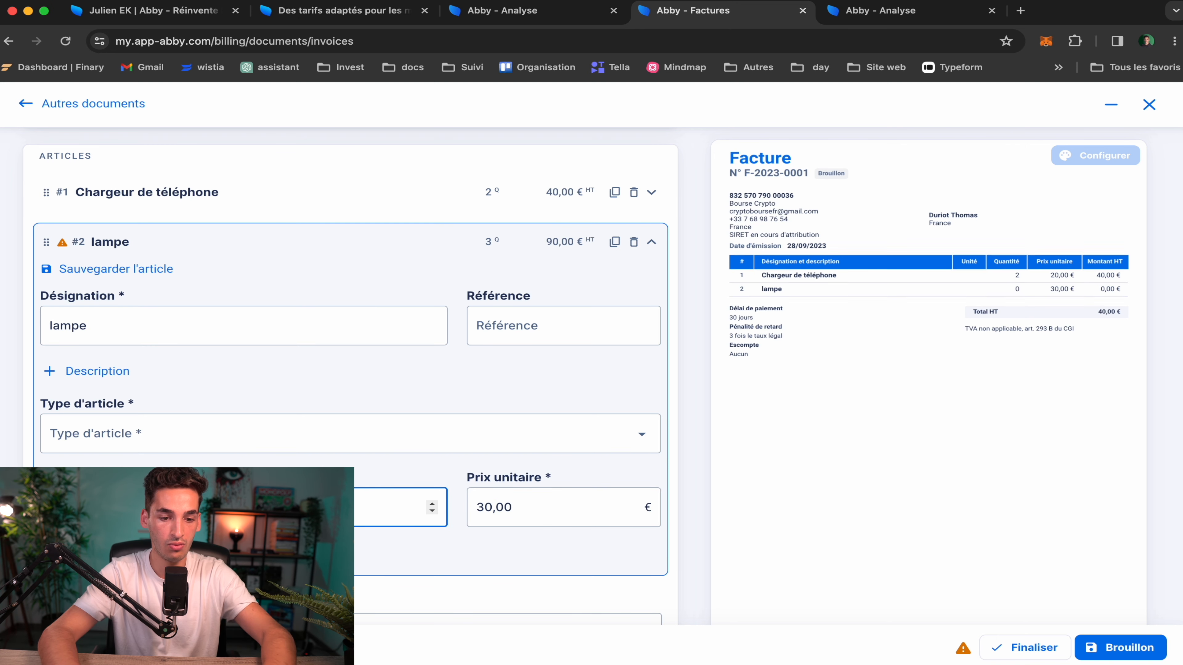
left_click(298, 554)
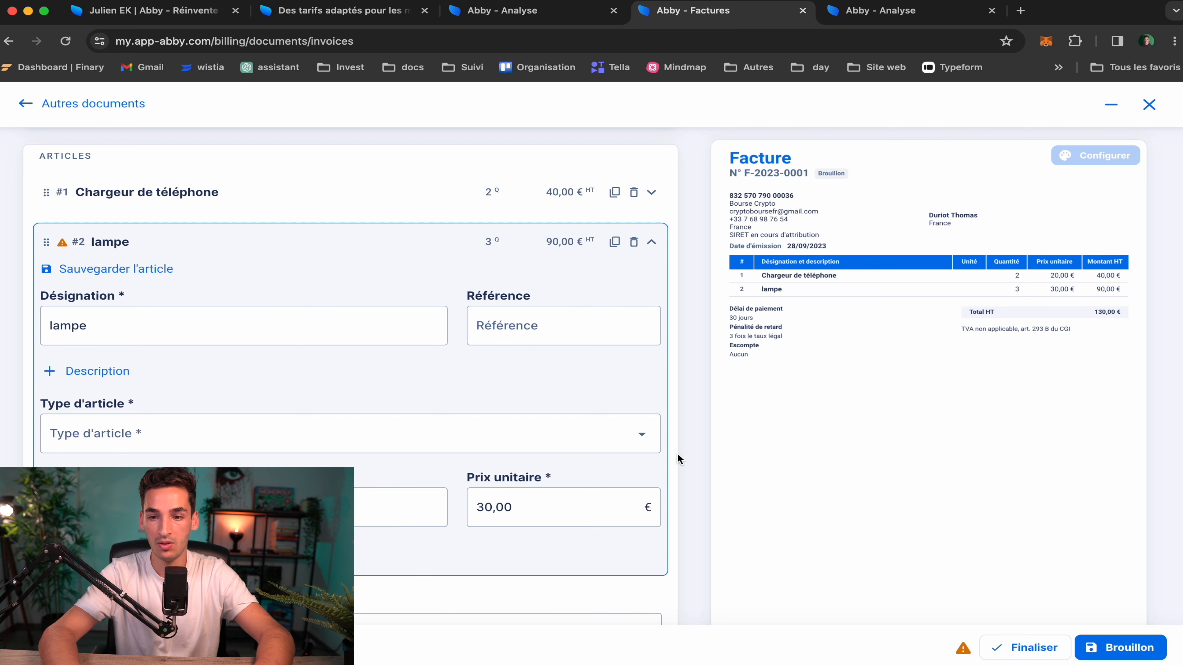
scroll(924, 480, "down", 8)
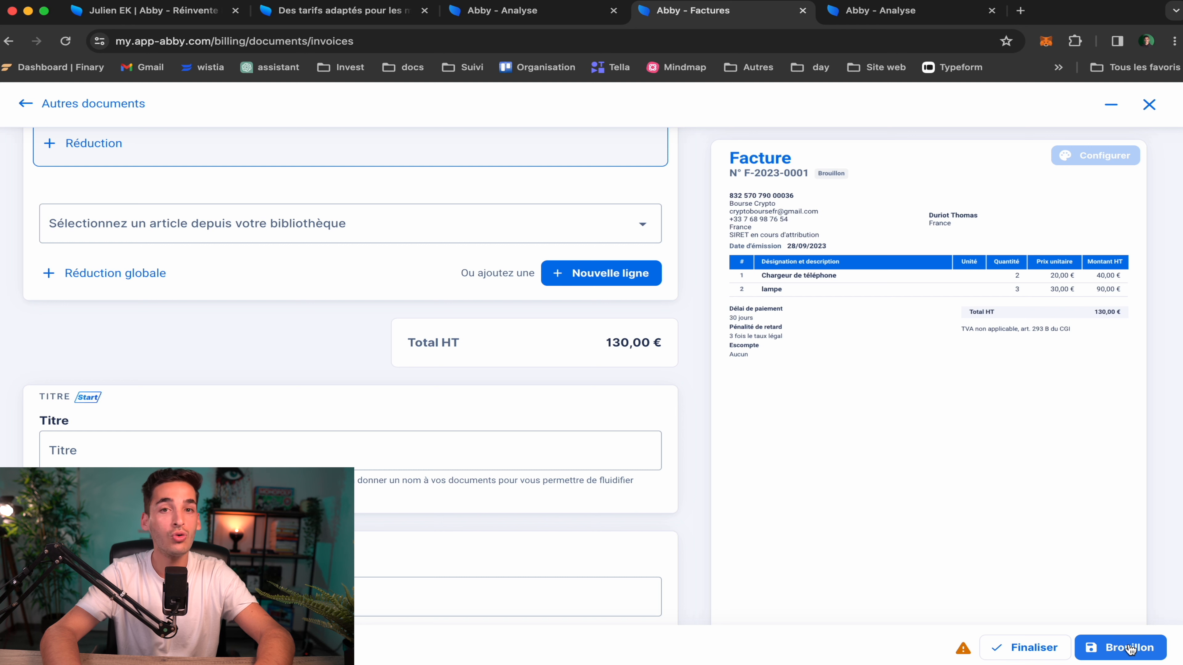
mouse_move(1026, 657)
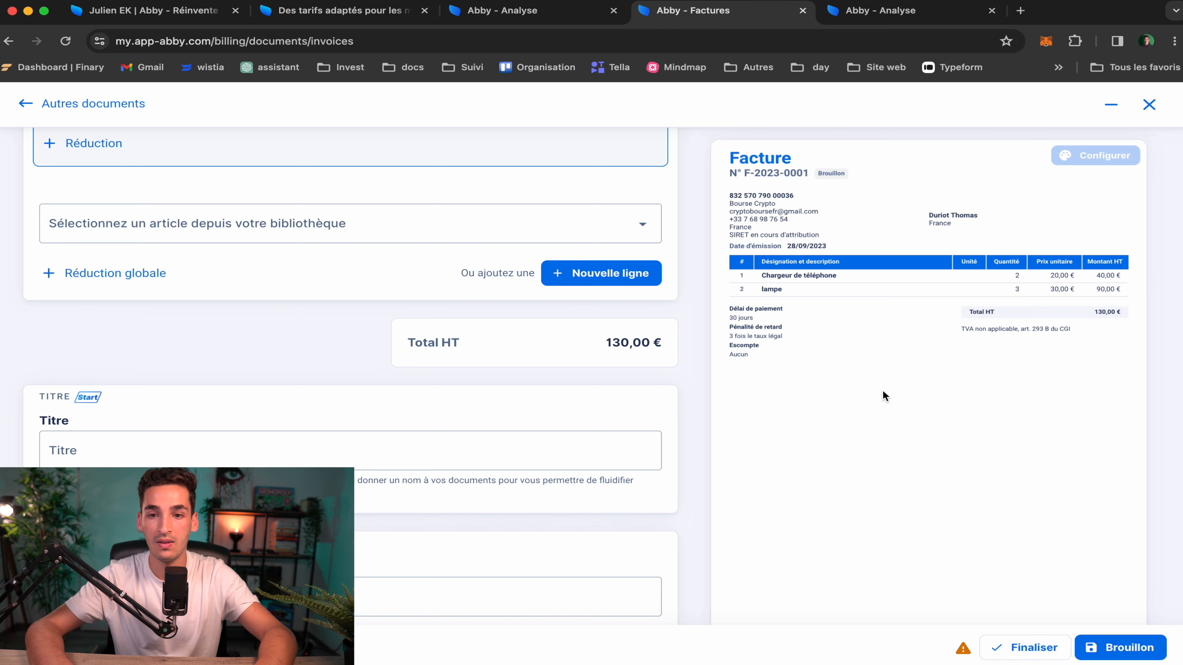
left_click(906, 19)
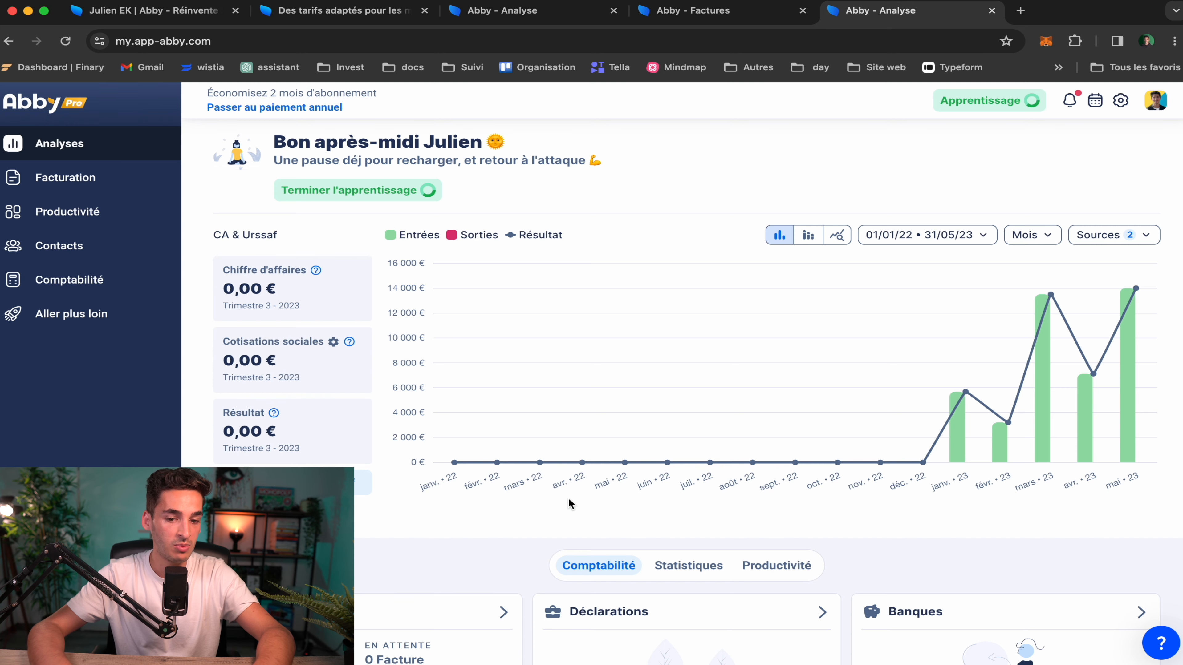
From the Analyses dashboard, visit Productivité, then open Facturation's list of 40 paid invoices
scroll(385, 530, "down", 10)
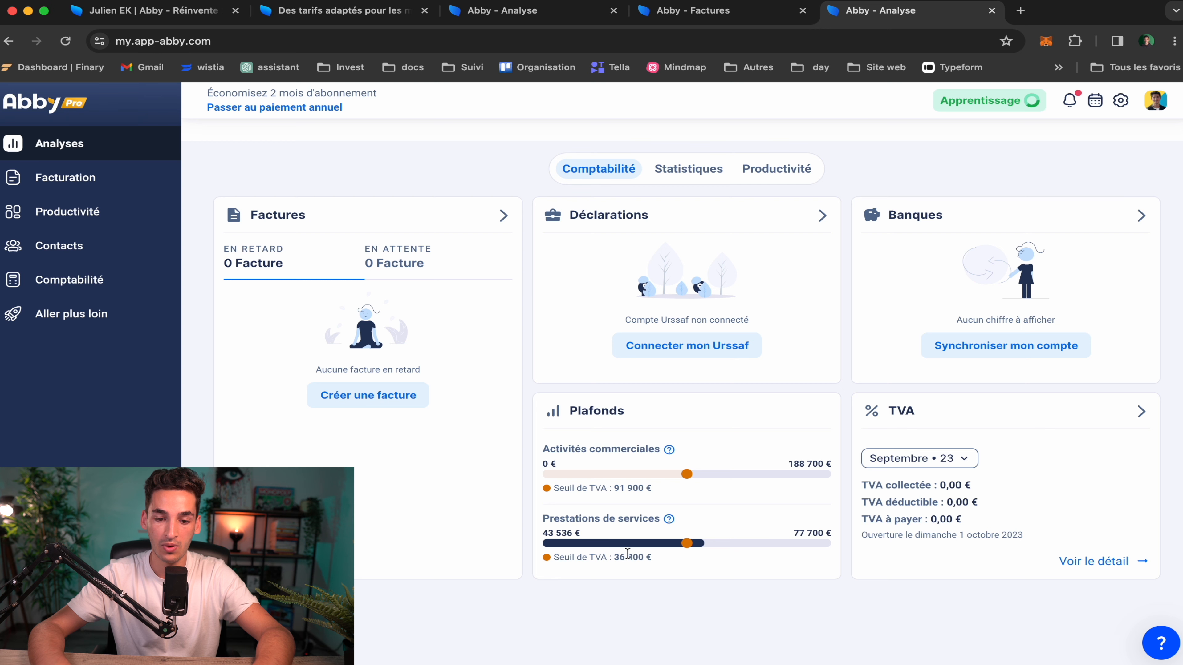
scroll(618, 554, "up", 10)
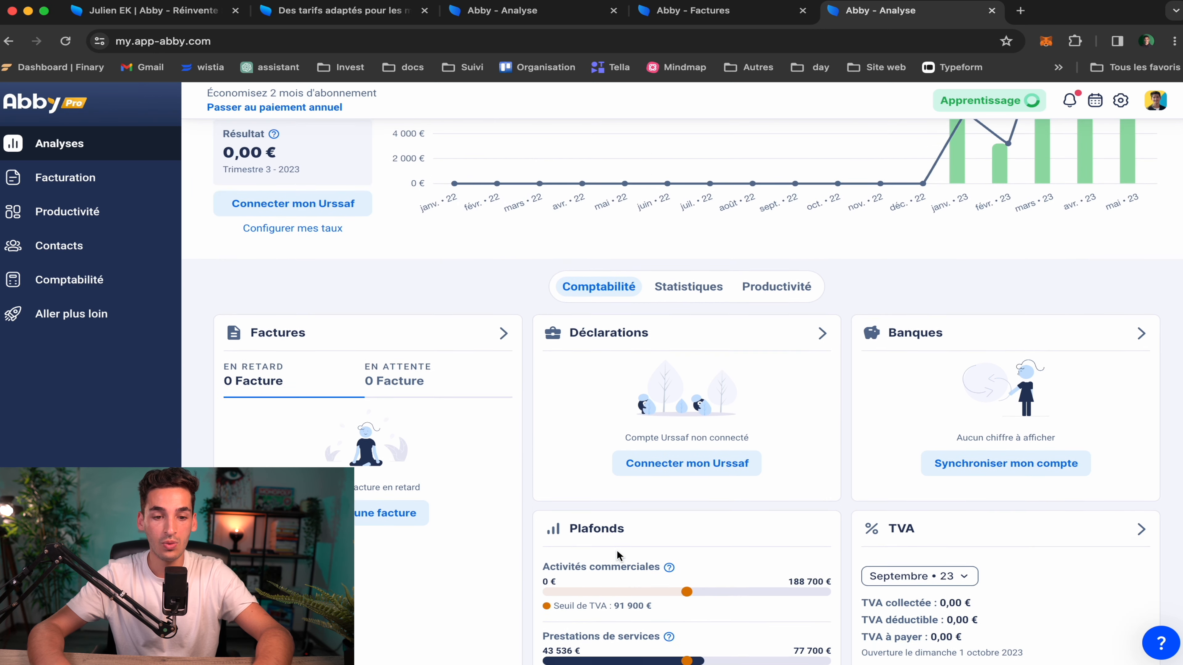
scroll(620, 549, "up", 1)
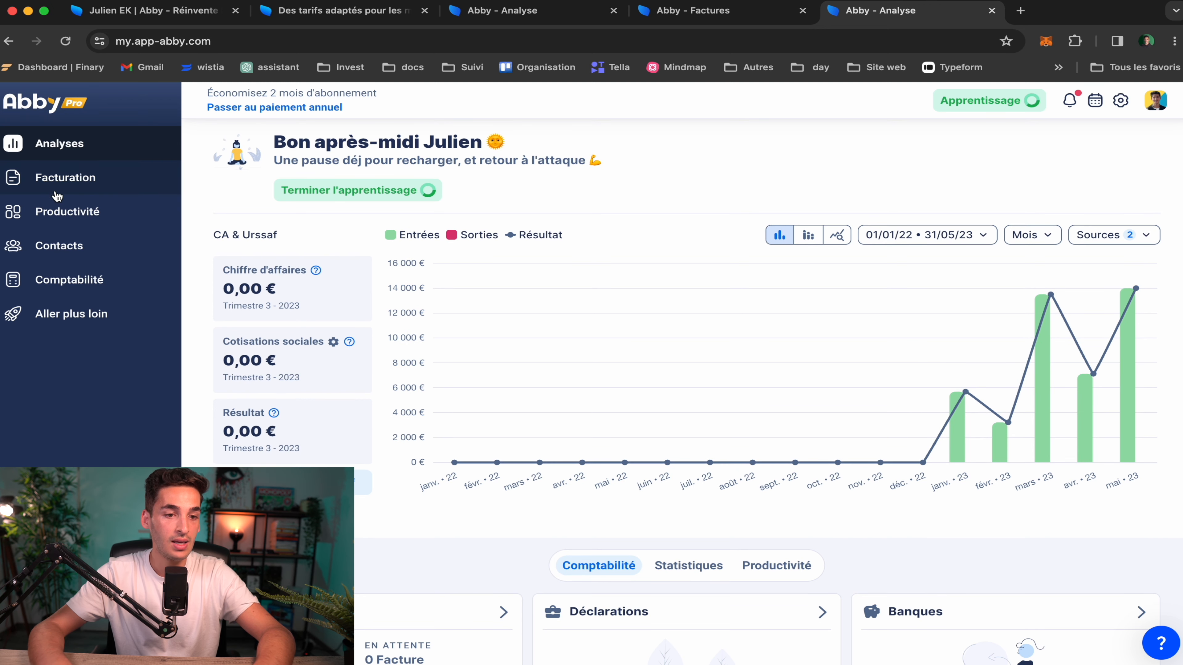
left_click(80, 211)
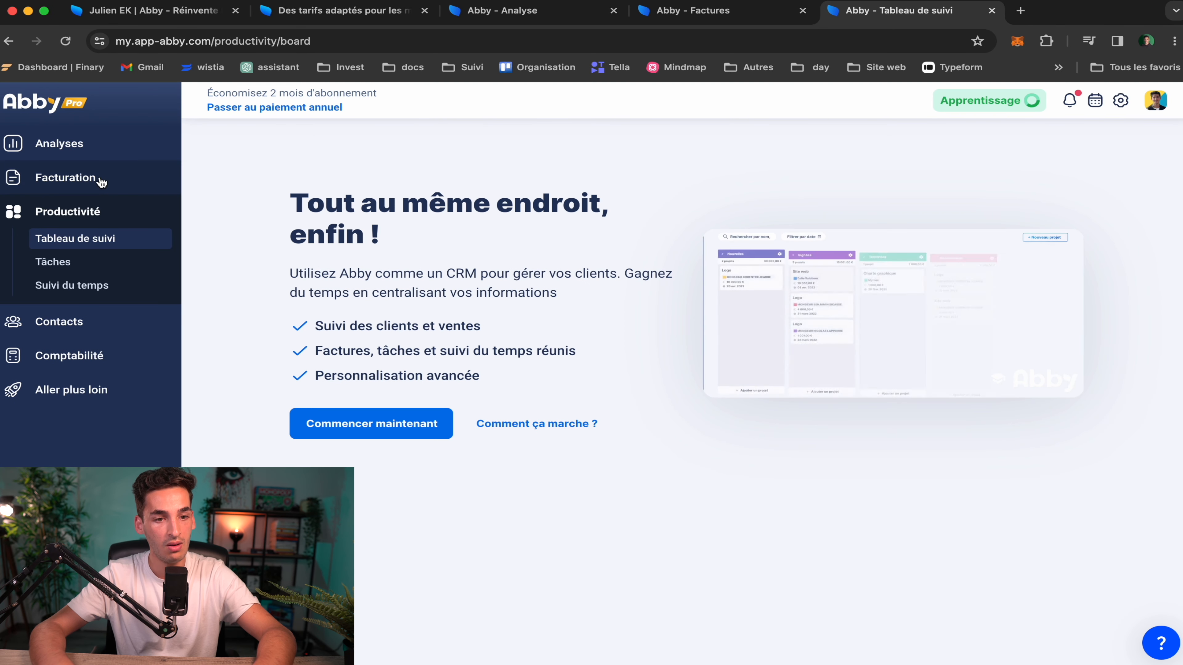
left_click(102, 182)
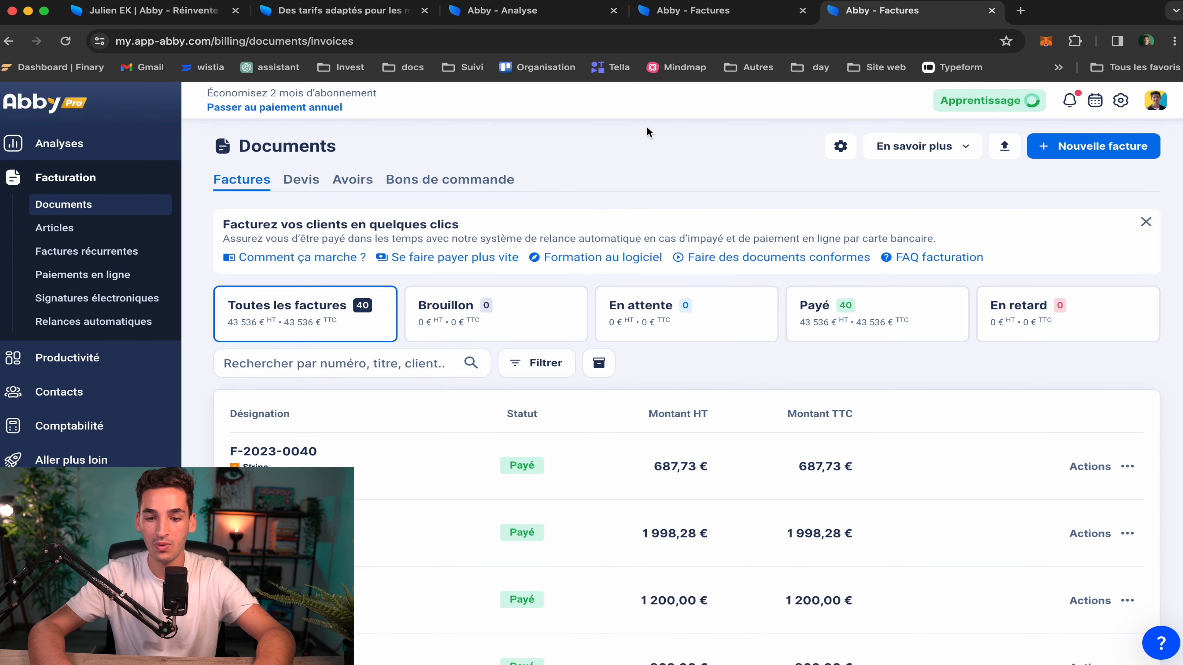
Go back to the draft invoice F-2023-0001 tab and scroll its editor to the top
mouse_move(960, 480)
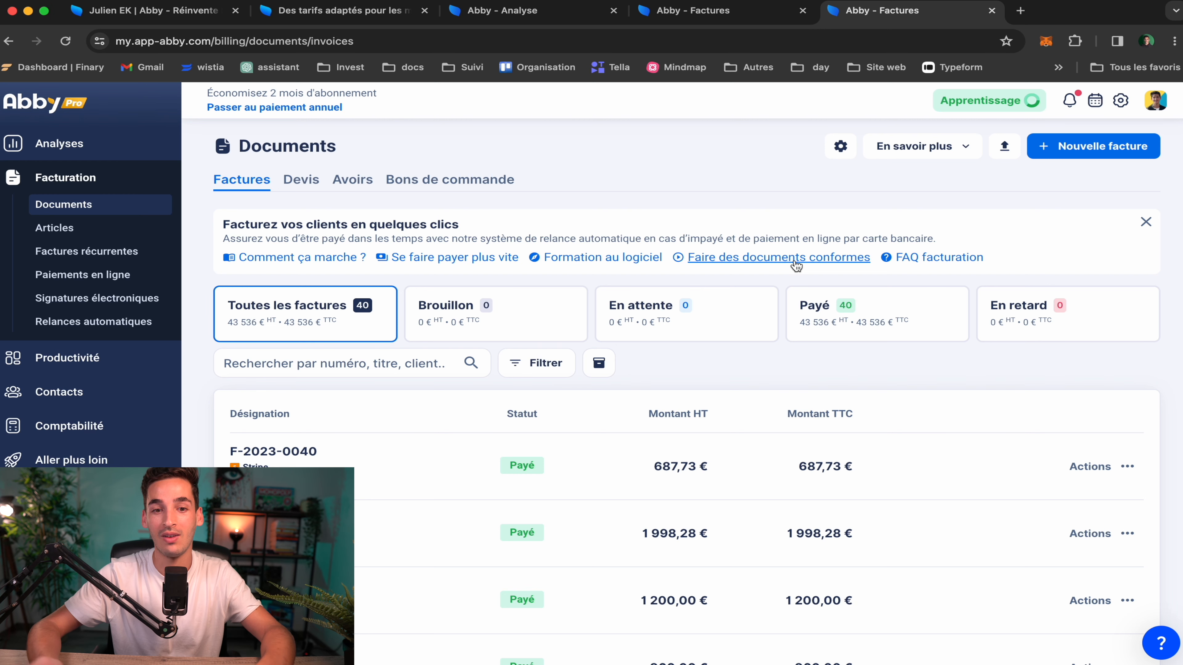
left_click(733, 13)
scroll(732, 241, "up", 15)
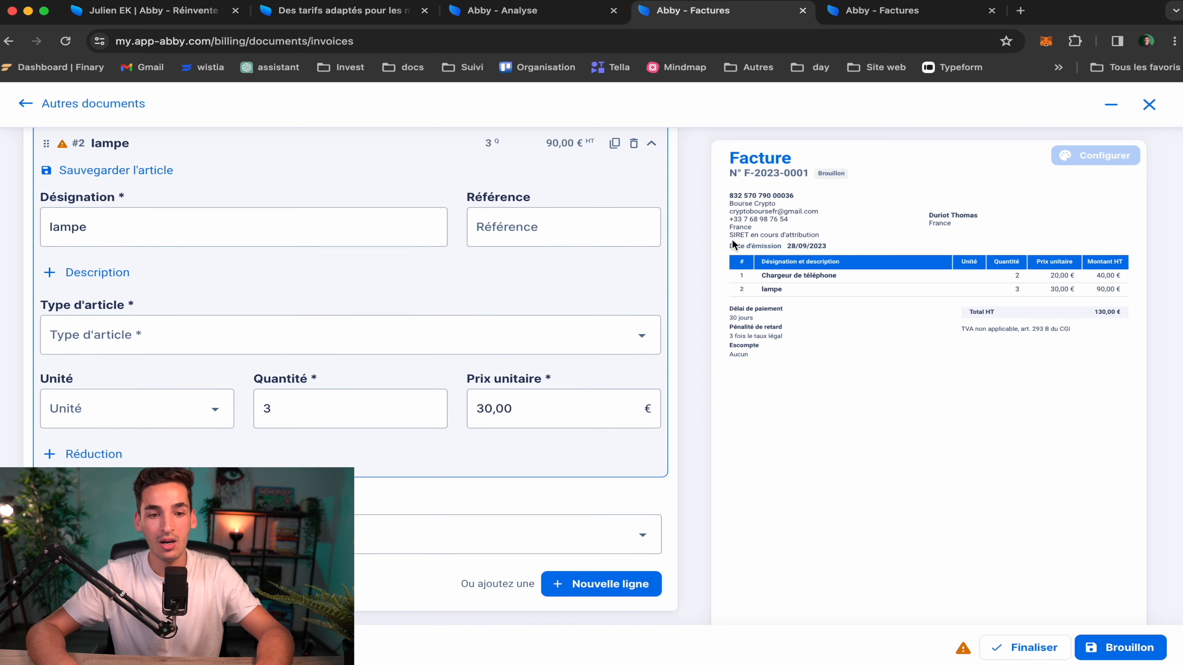